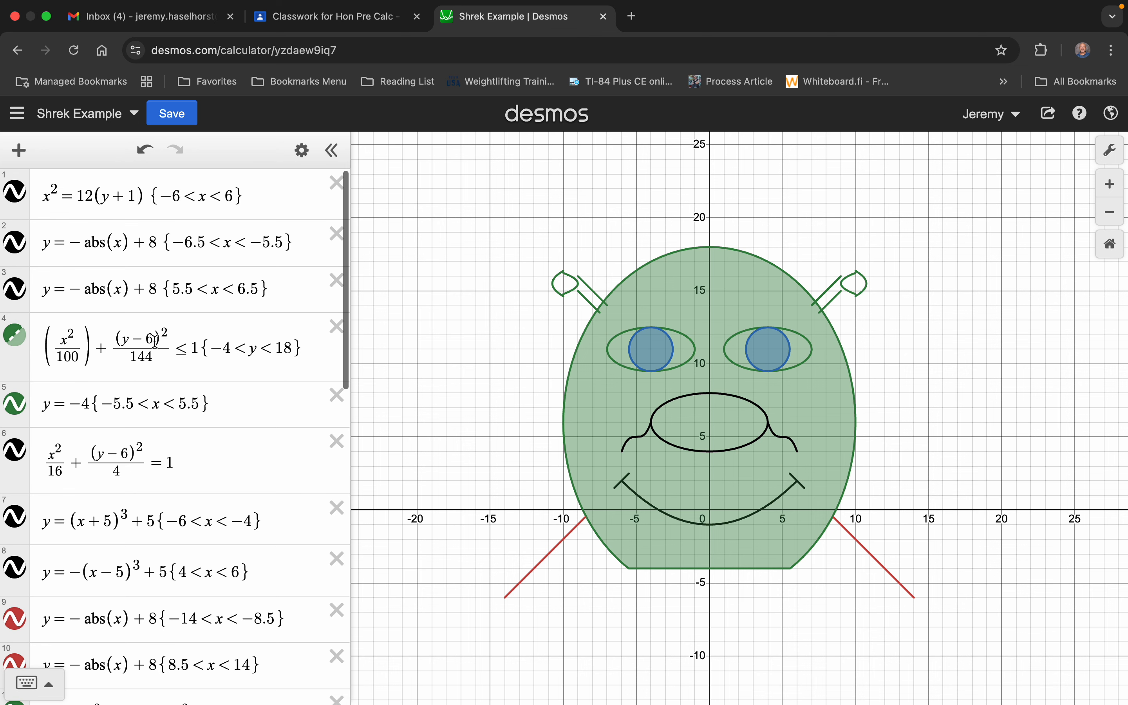
- Examine the hyperbola equations in rows 19 and 20 and the ear curves they draw on the graph
scroll(157, 347, down, 12)
scroll(154, 341, down, 3)
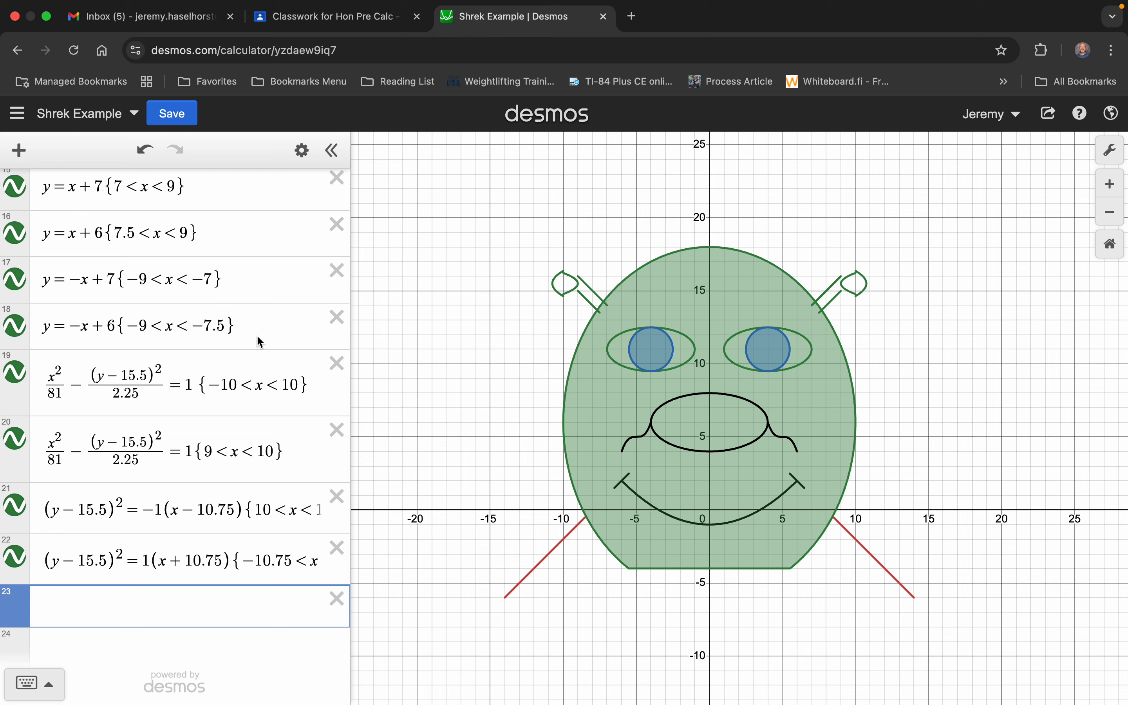
click(296, 462)
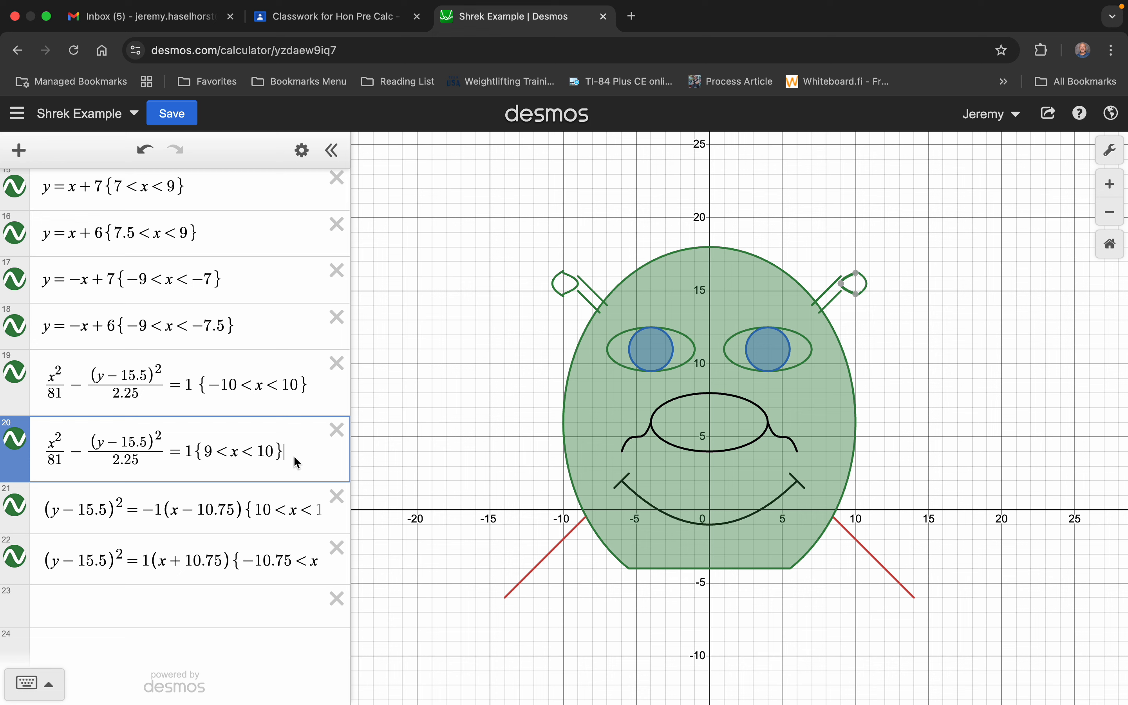
click(163, 455)
mouse_move(858, 279)
mouse_move(861, 303)
click(247, 370)
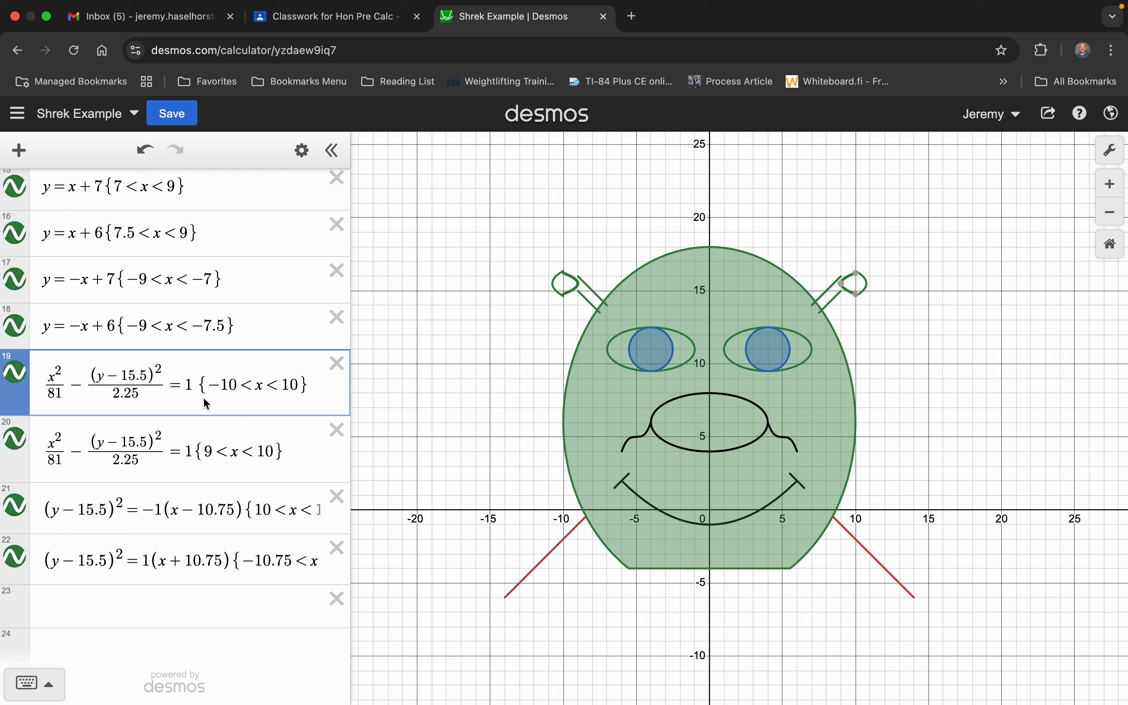
click(144, 385)
- Add a sine curve in empty row 23 and raise it above the eyes as y = sin x + 14
click(140, 609)
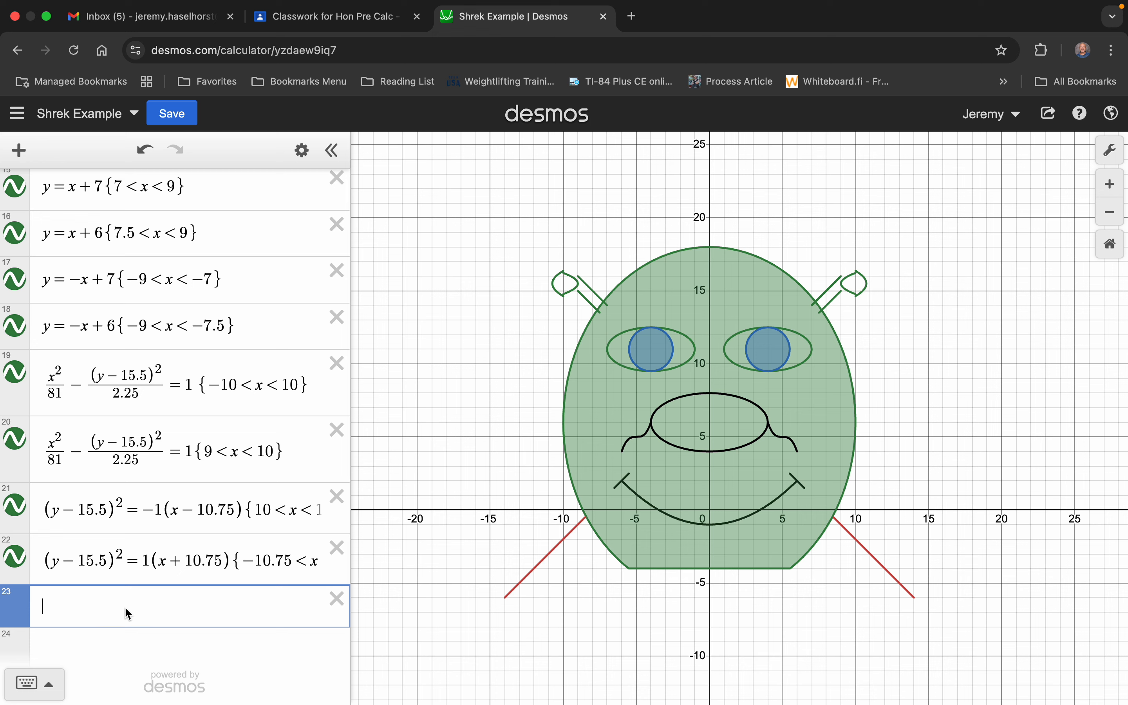
text(y = sin x)
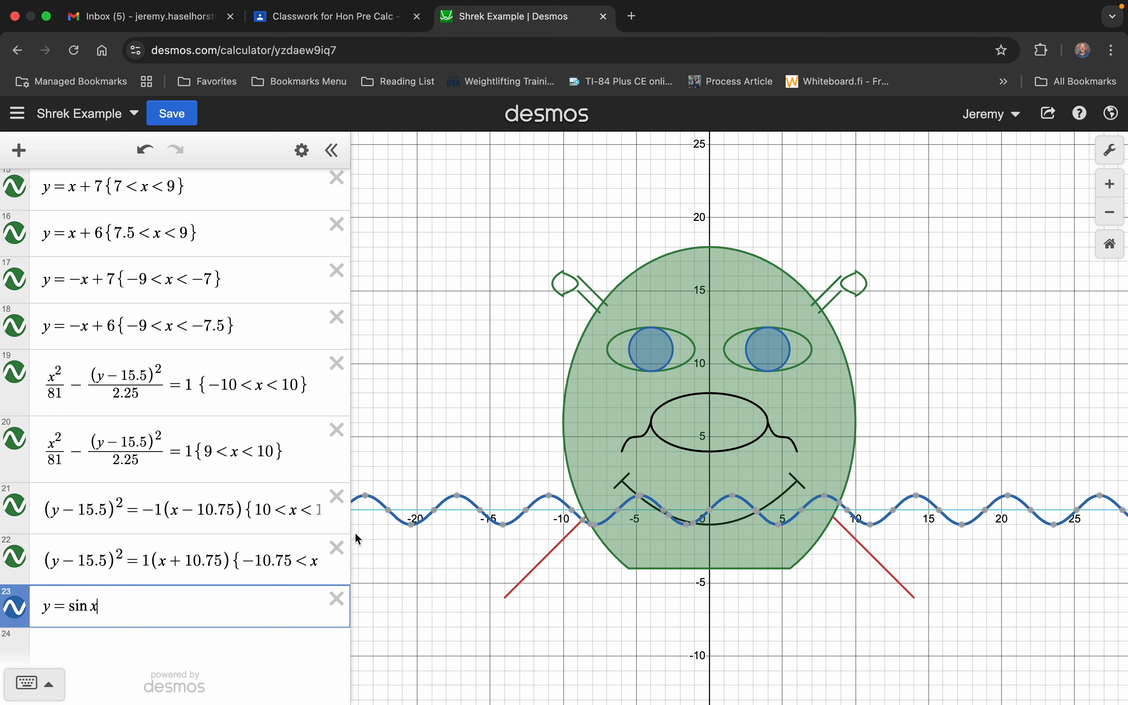
text(+)
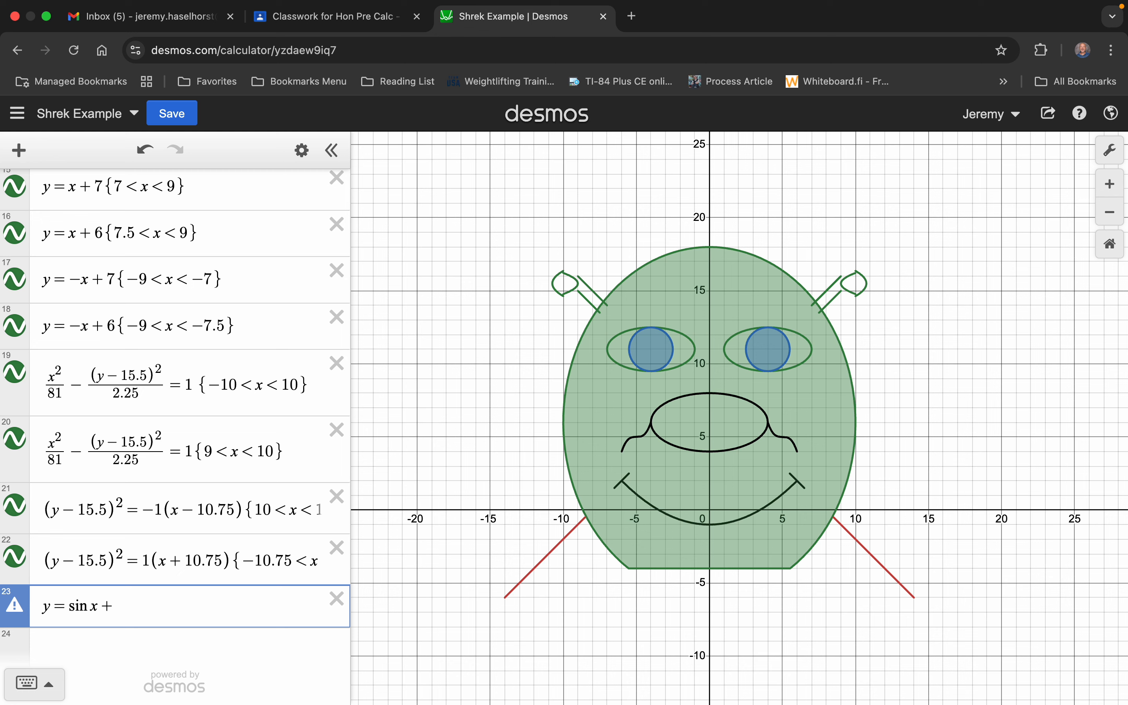
text(13)
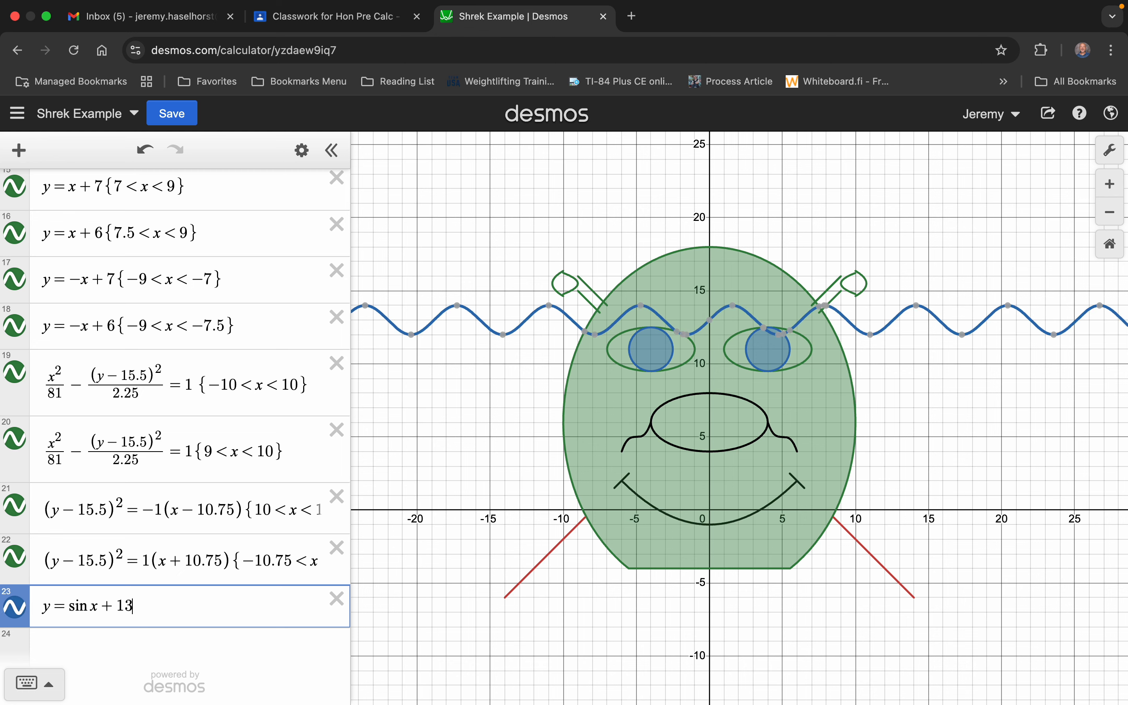
key(BackSpace)
text(5)
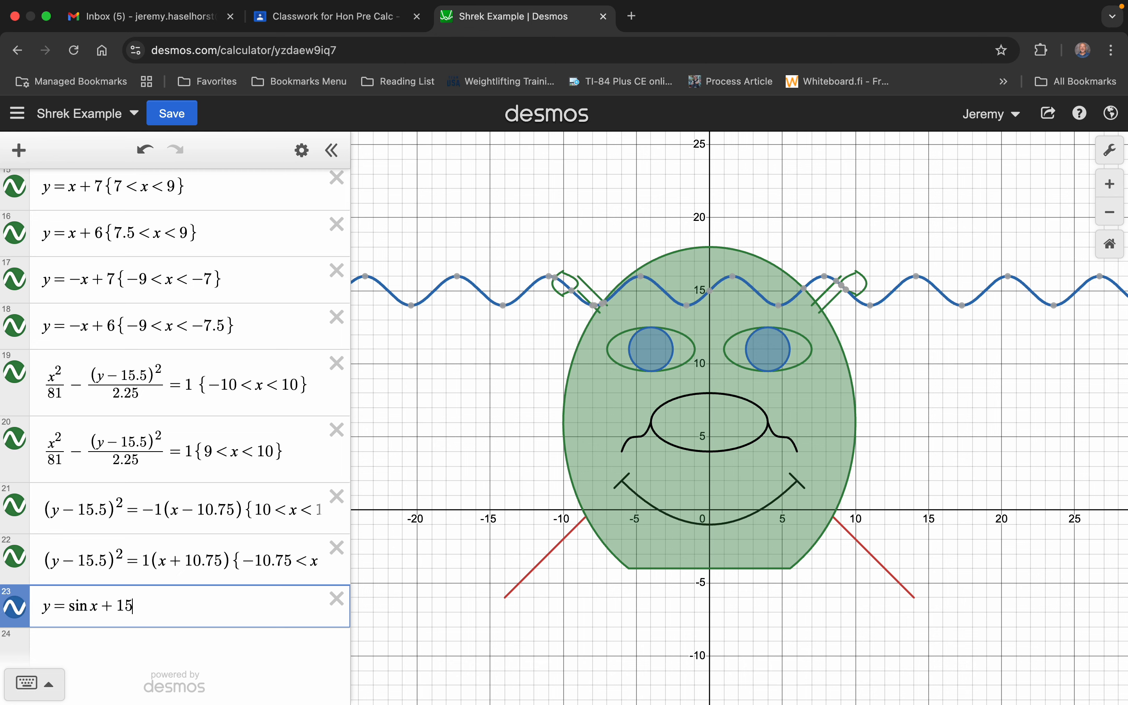
key(BackSpace)
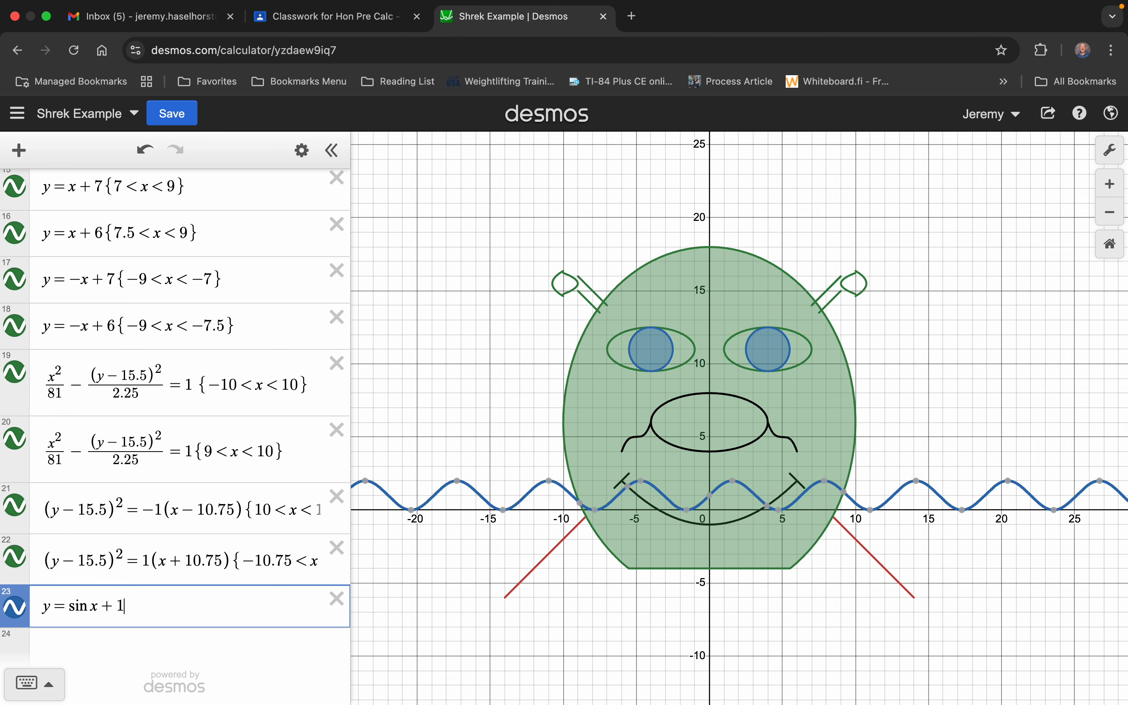
text(4)
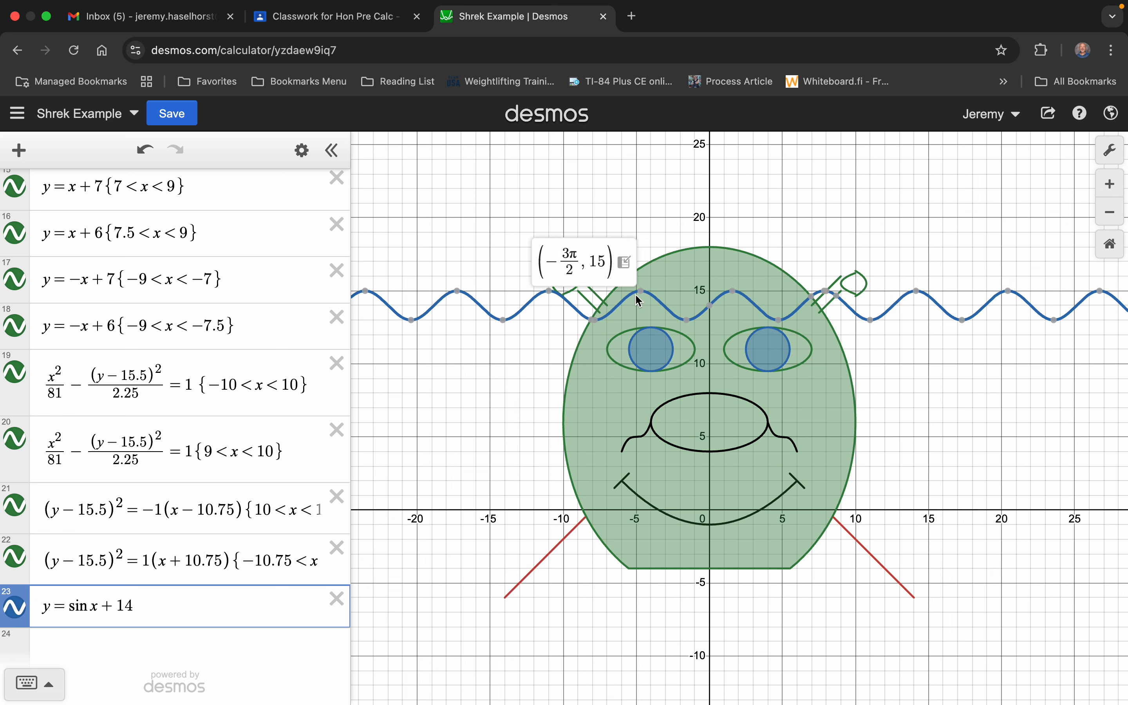
- Shift the sine curve horizontally so its peaks sit over the eyes, making the equation y = sin(x − 2) + 14
mouse_move(713, 313)
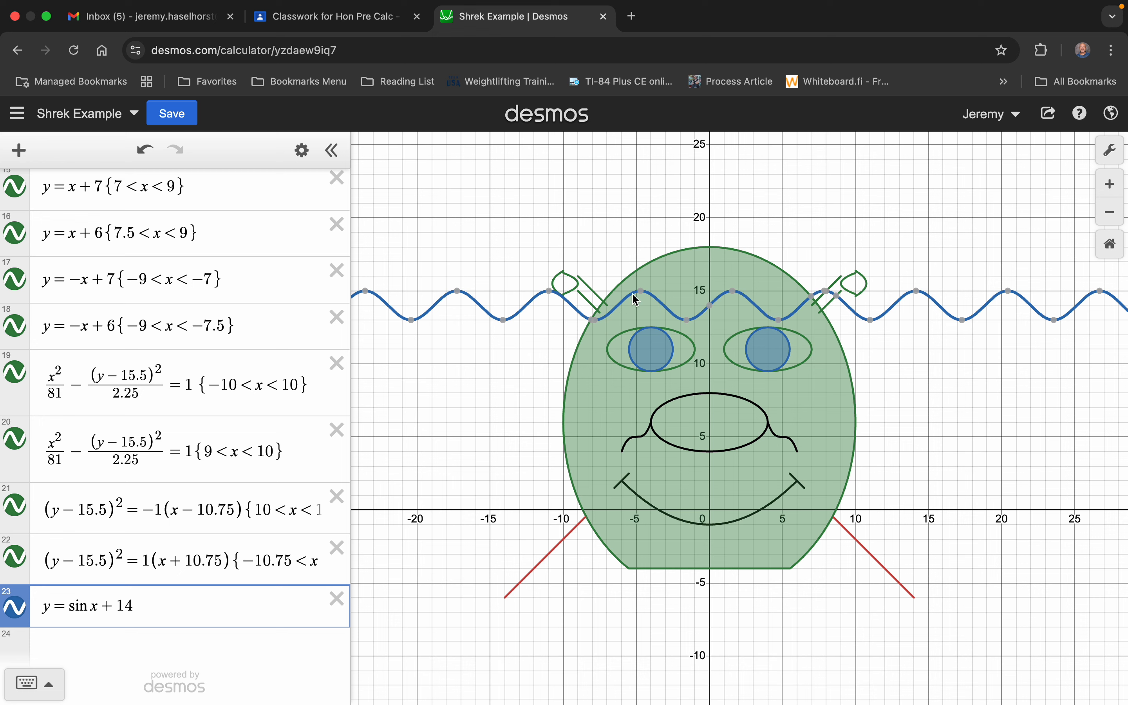
mouse_move(642, 292)
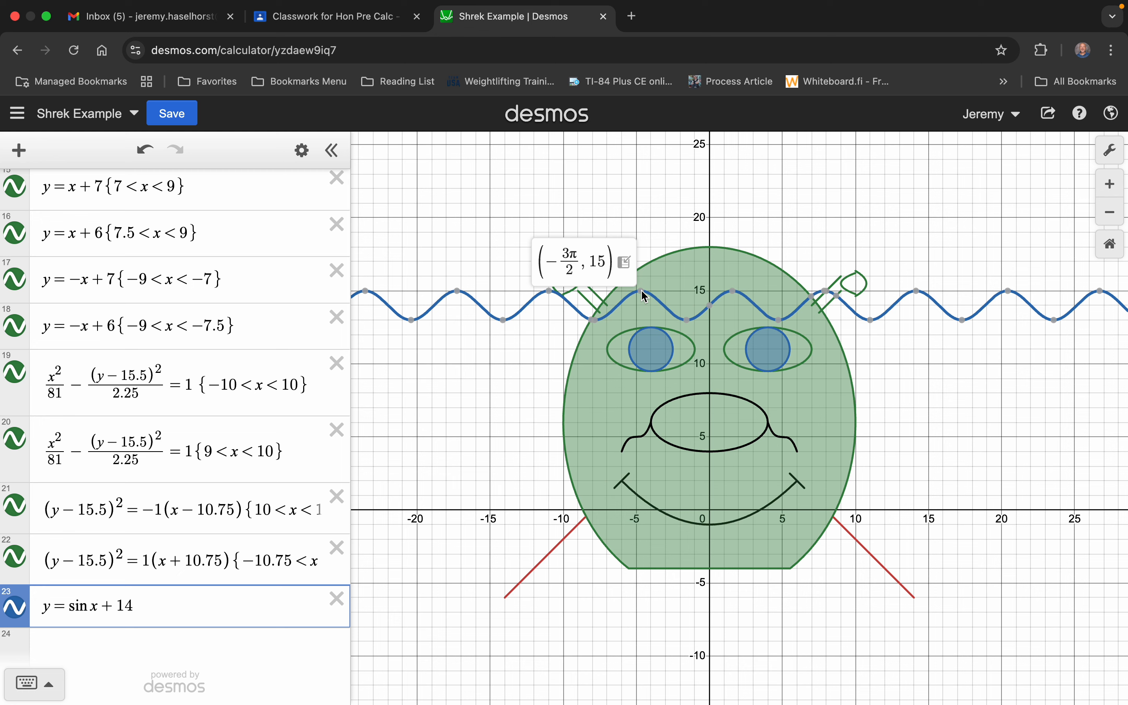
mouse_move(595, 335)
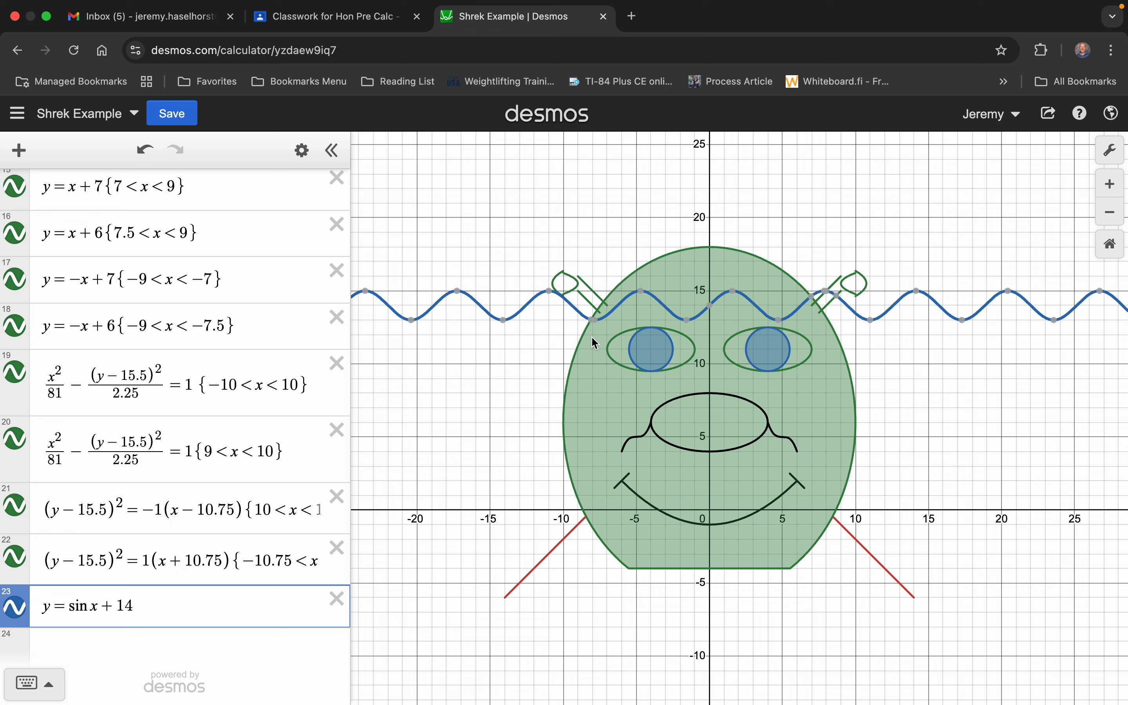
key(Left)
key(Left)
key(Left)
key(Left)
text(()
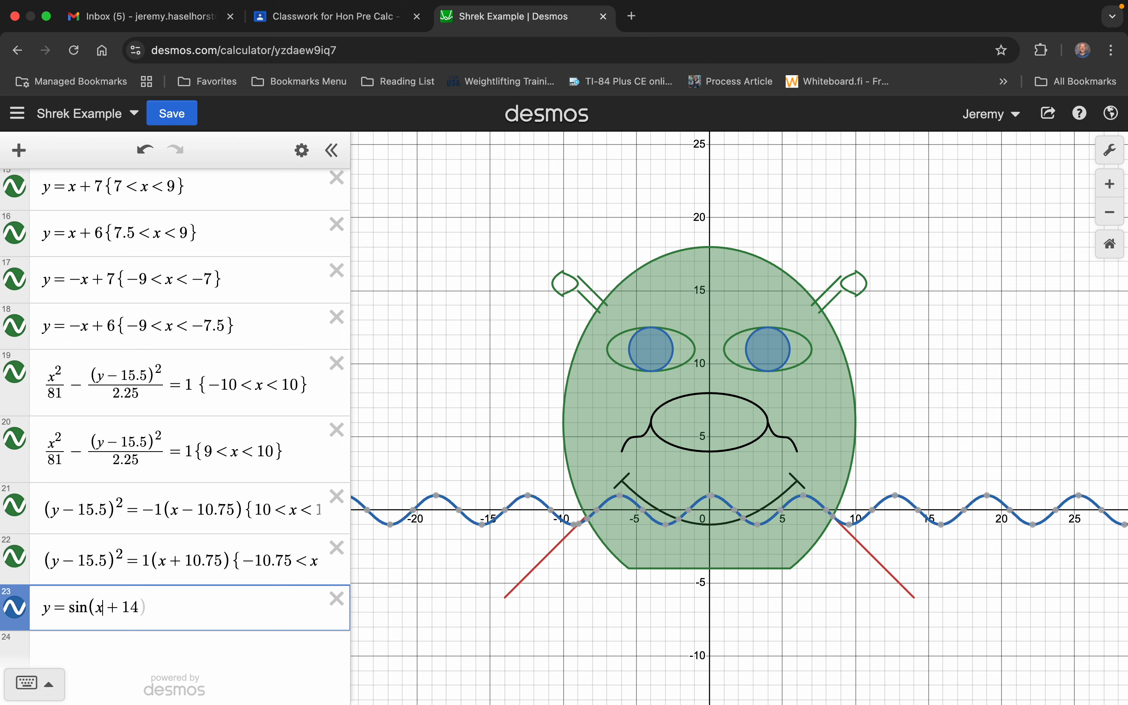
key(Right)
text())
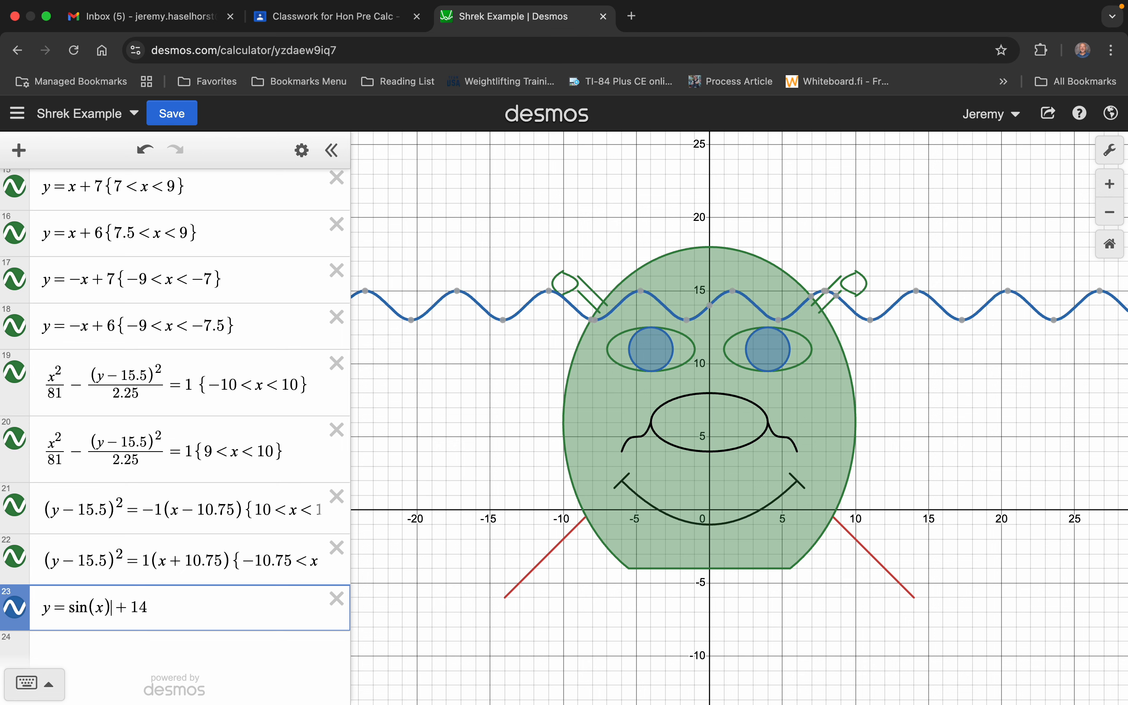
key(Left)
text(-2)
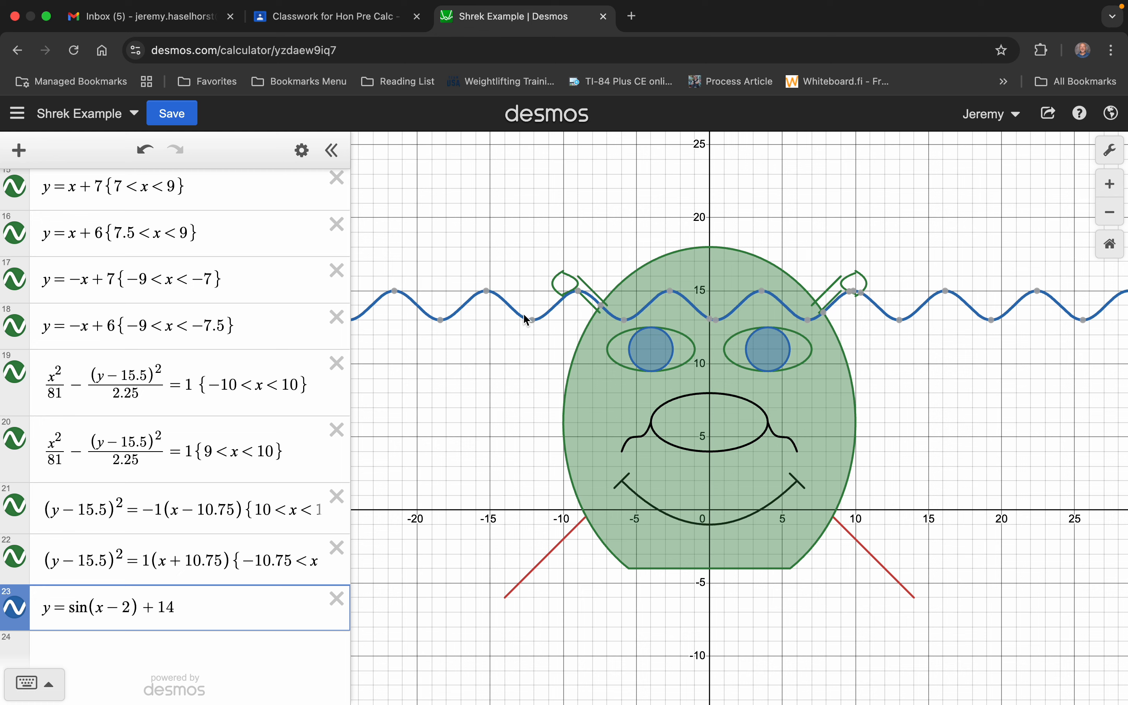
- Restrict the sine curve to the eyebrow area with the domain {−5.9 < x < 6.7}
mouse_move(579, 292)
mouse_move(579, 292)
mouse_down()
mouse_move(625, 320)
mouse_move(671, 289)
mouse_move(714, 312)
mouse_up()
mouse_move(816, 327)
text({-5.9)
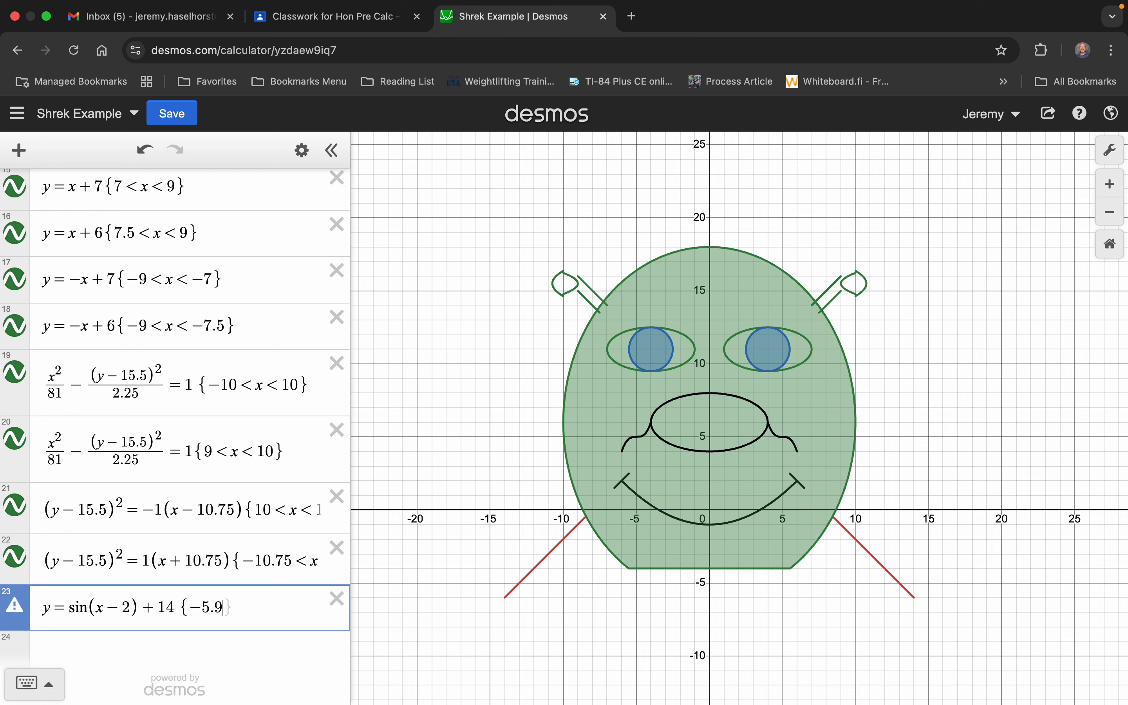
text(<x)
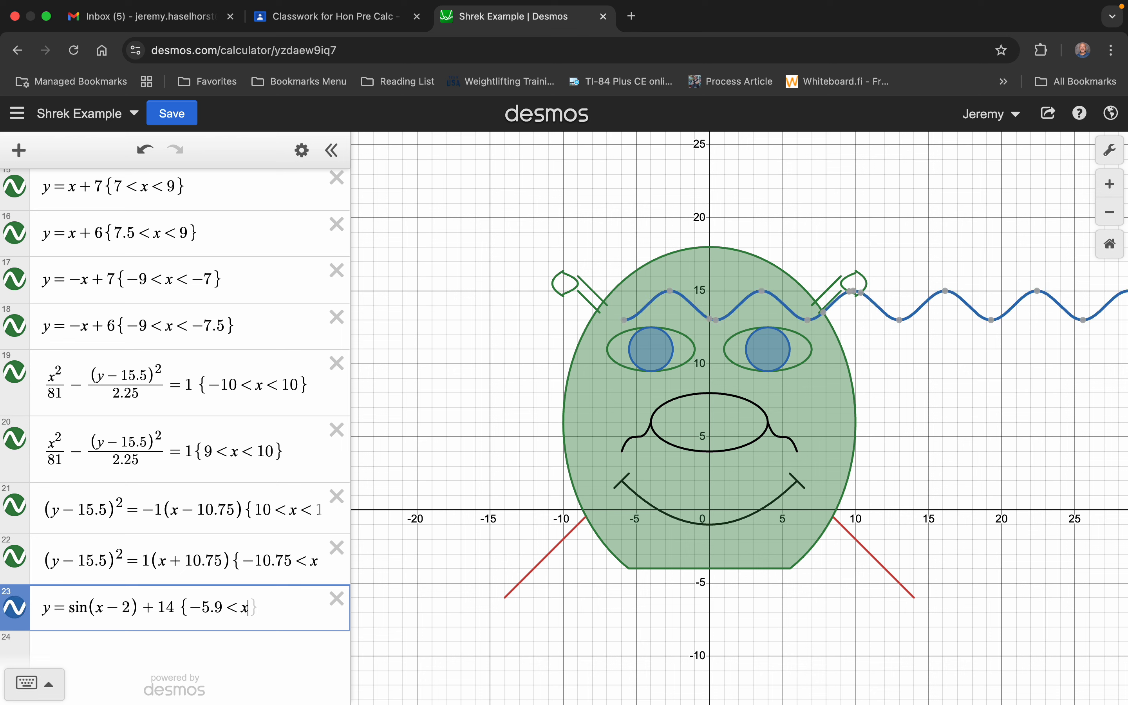
text(<>)
key(BackSpace)
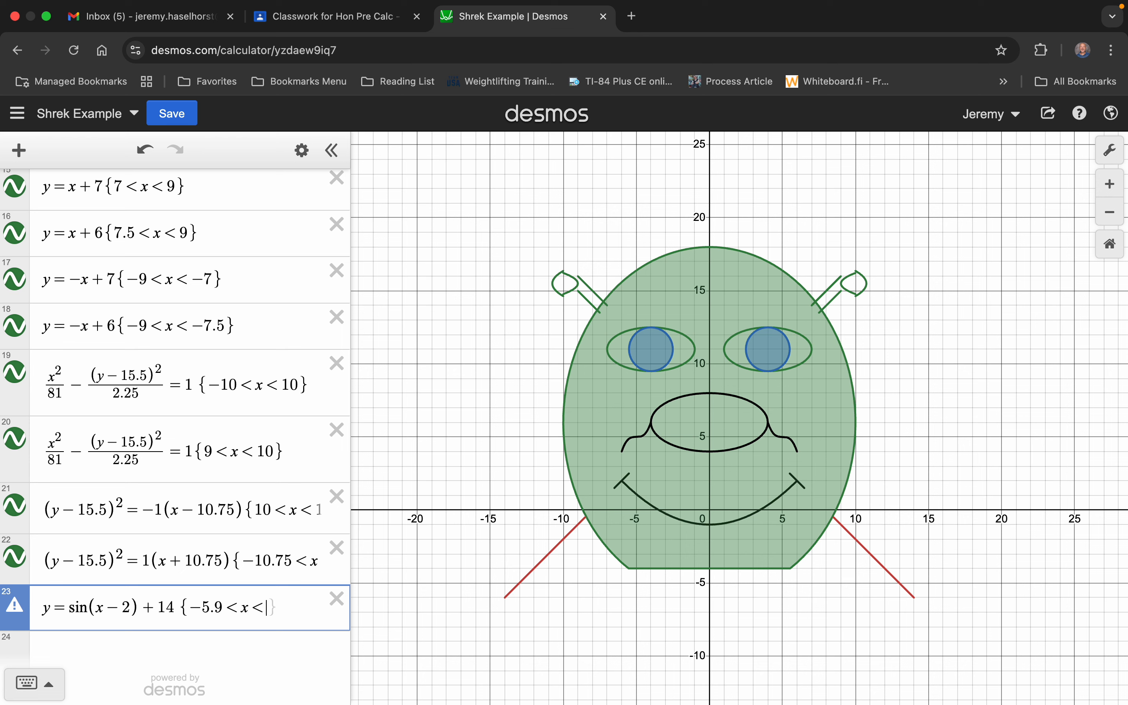
text(6.7)
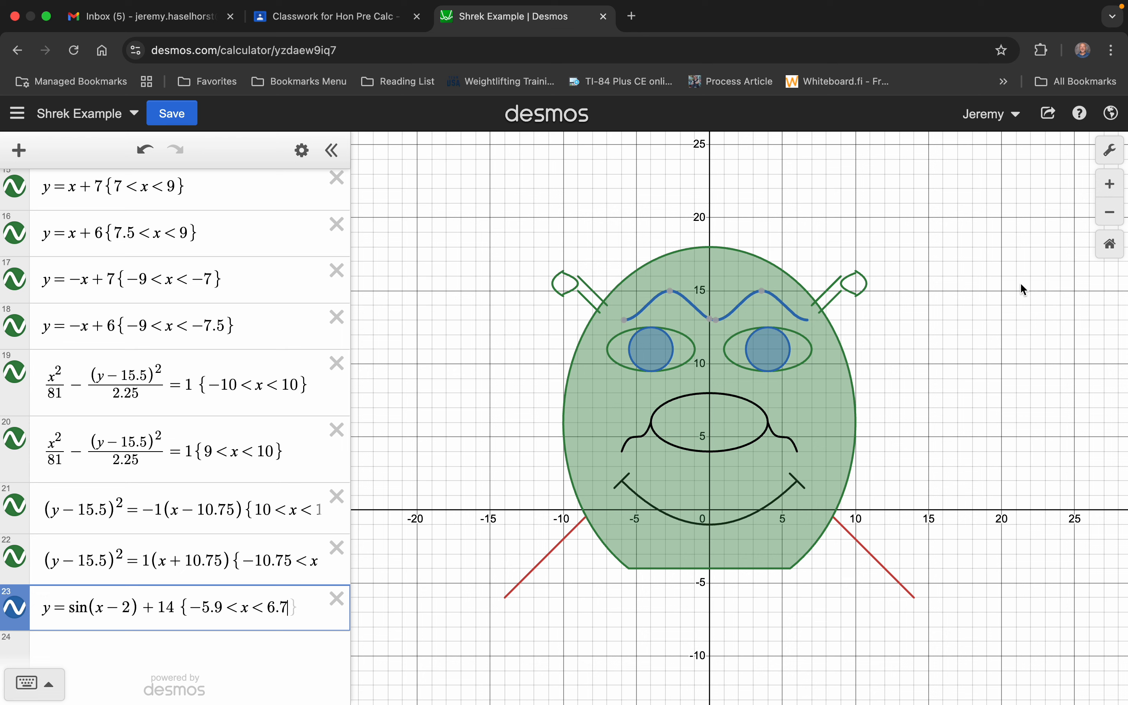
text(})
- Recolor the eyebrow sine curve black and set its line thickness to 6
click(303, 154)
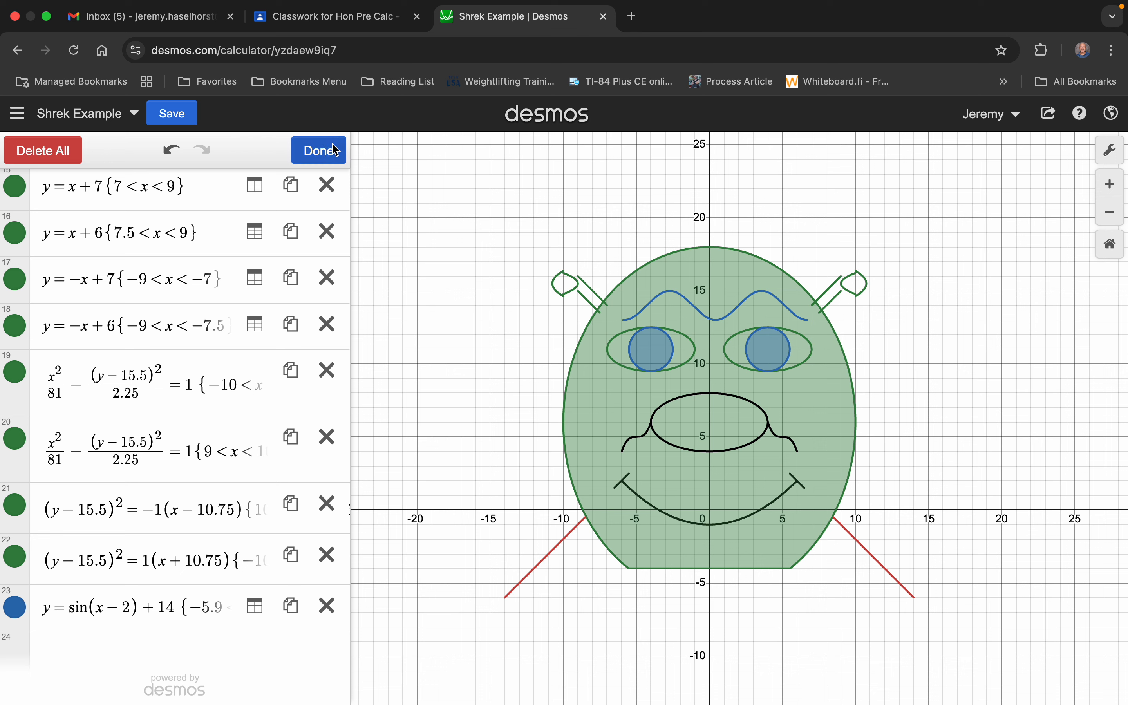
click(21, 613)
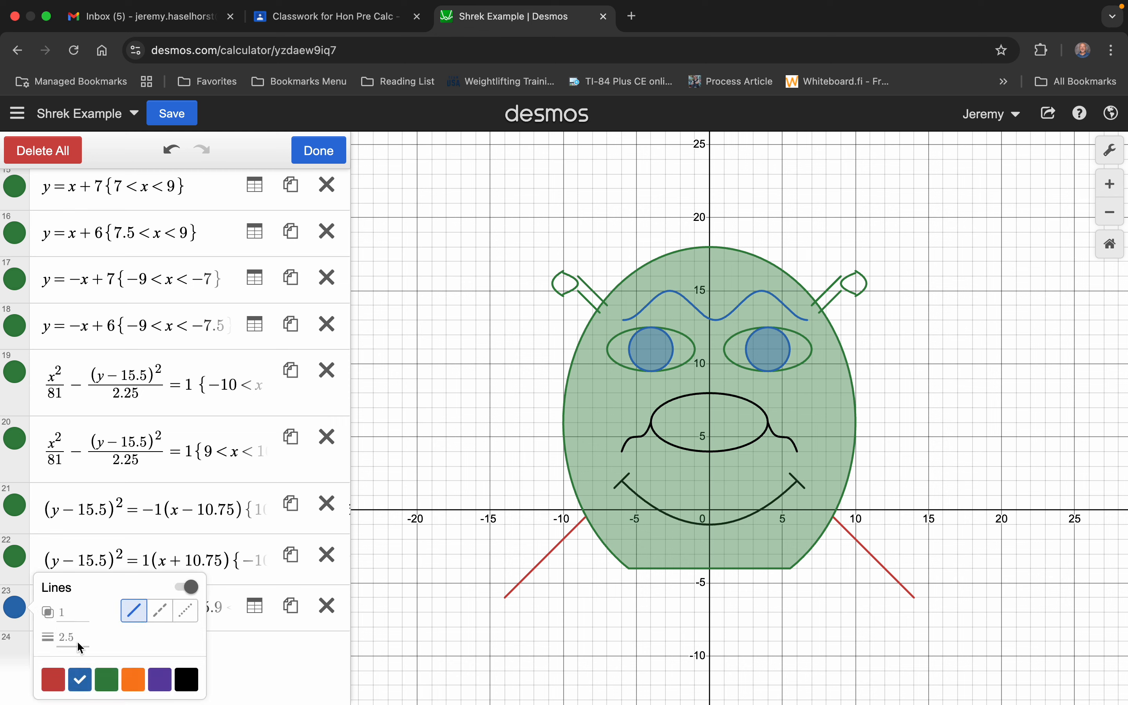
click(187, 681)
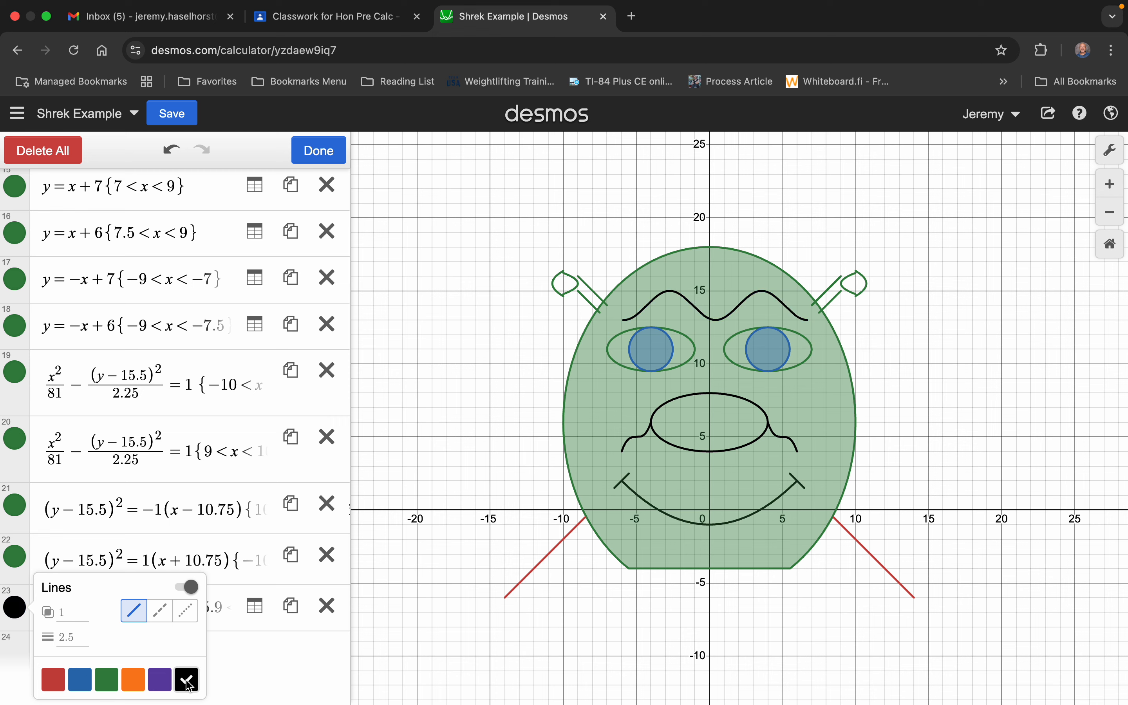
click(66, 646)
text(4)
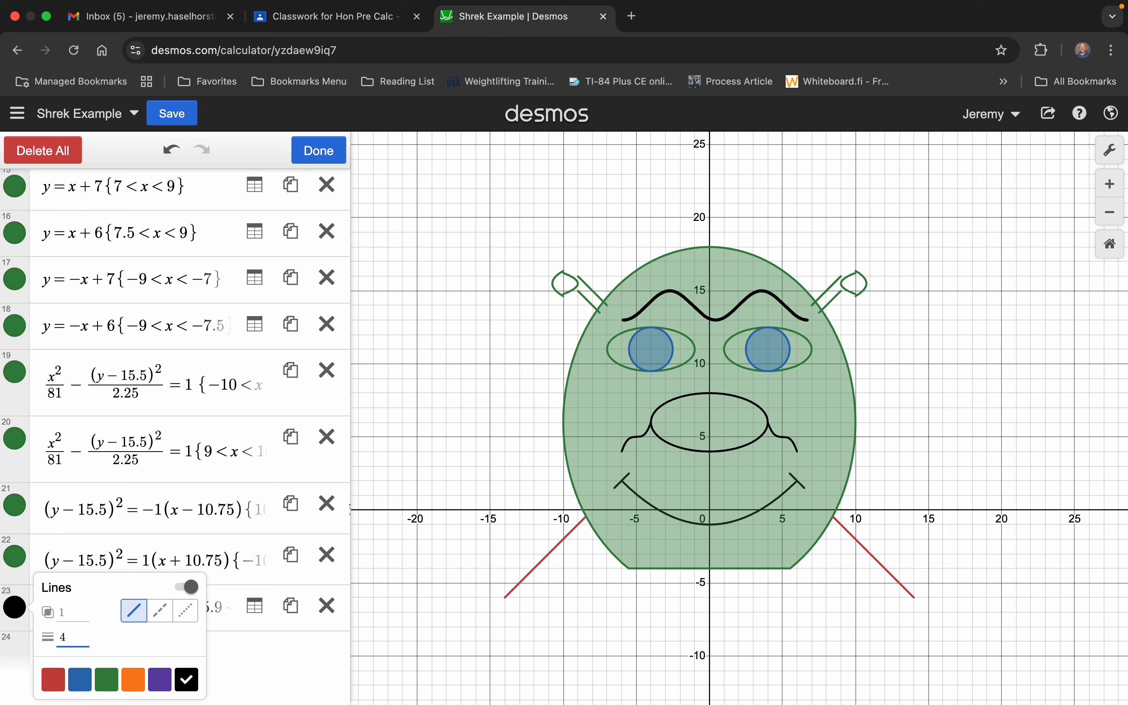
key(BackSpace)
text(6)
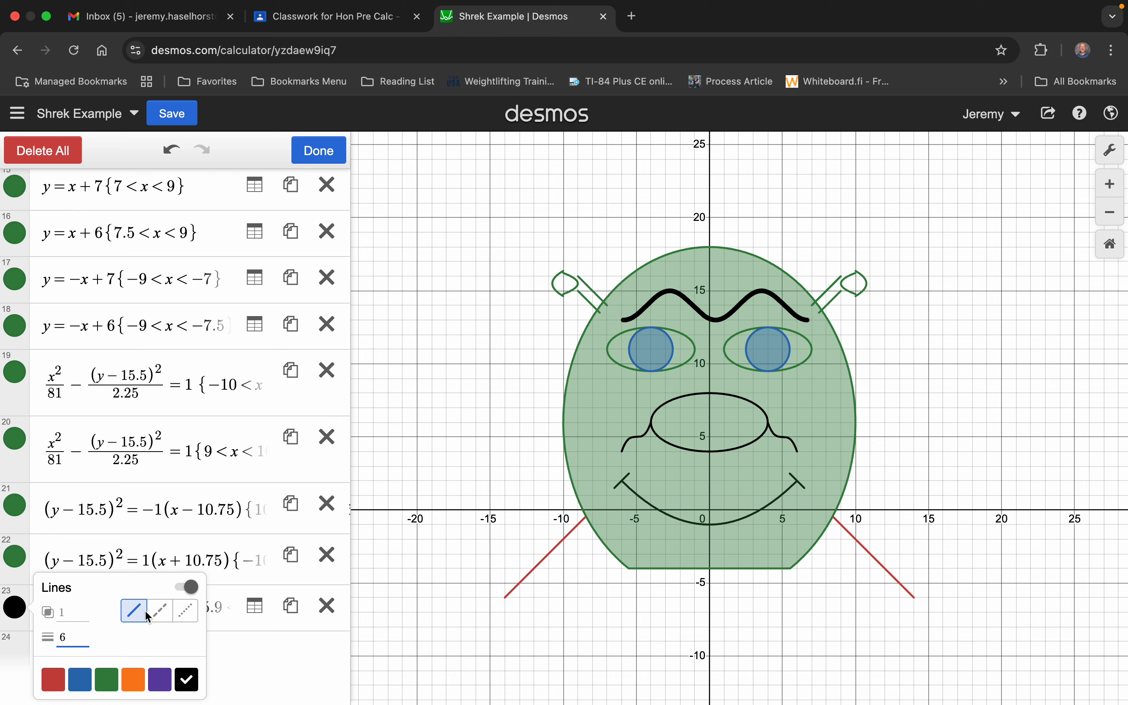
- Try the dotted line style on the eyebrow curve, settle on dashed, and finish editing its style
click(186, 611)
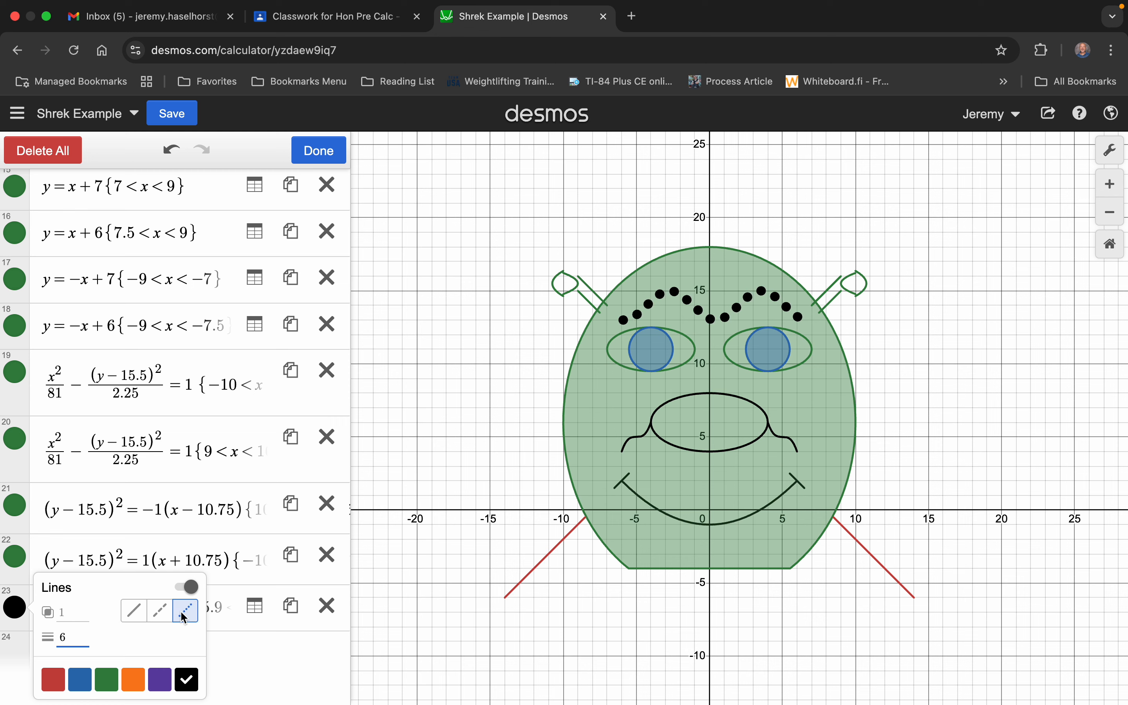
click(159, 615)
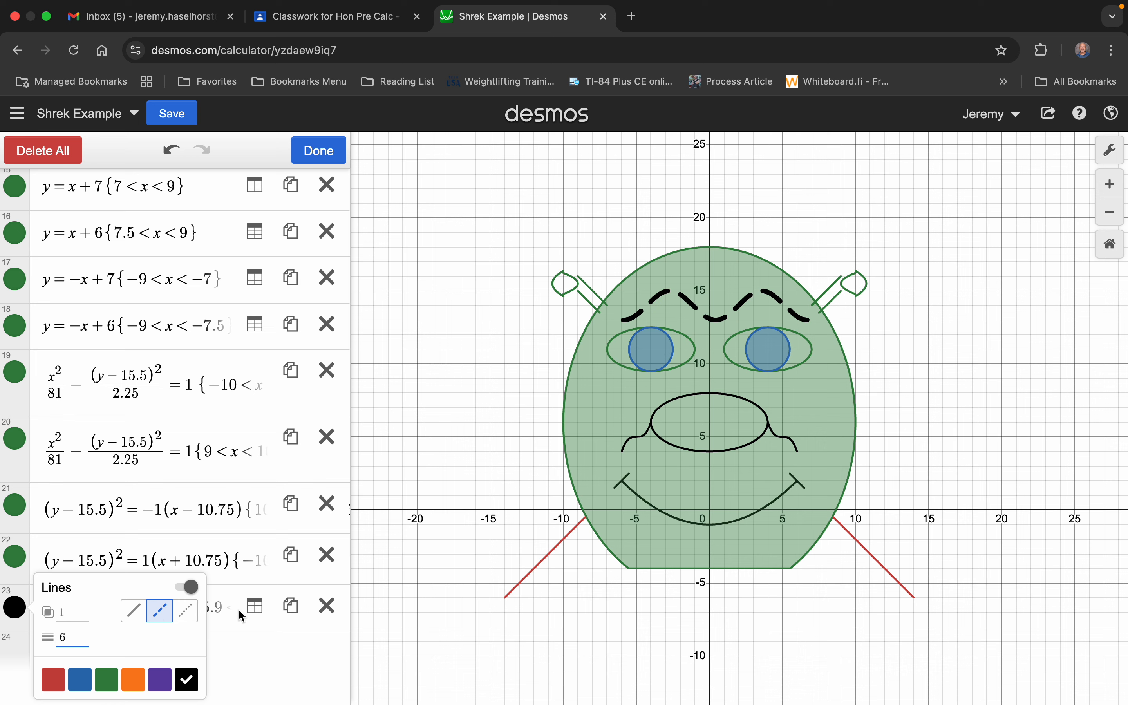
click(264, 669)
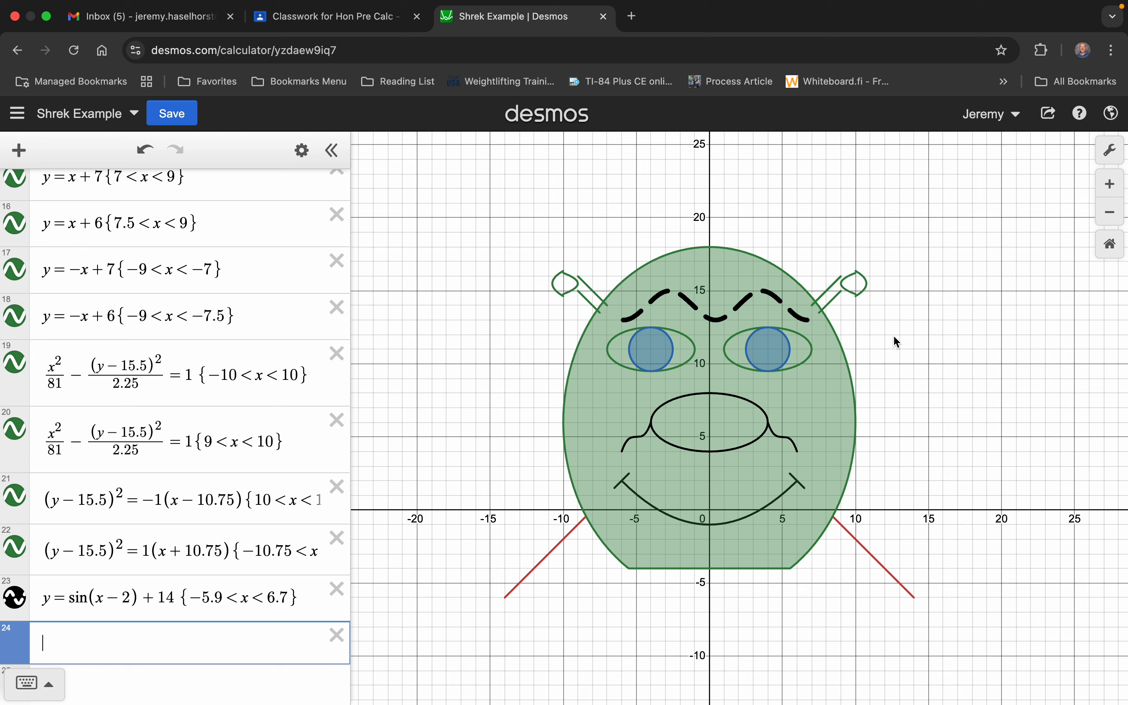
- Browse the on-screen keypad's available functions, from the trig functions through calculus and hyperbolic trig, and close the keypad
click(51, 685)
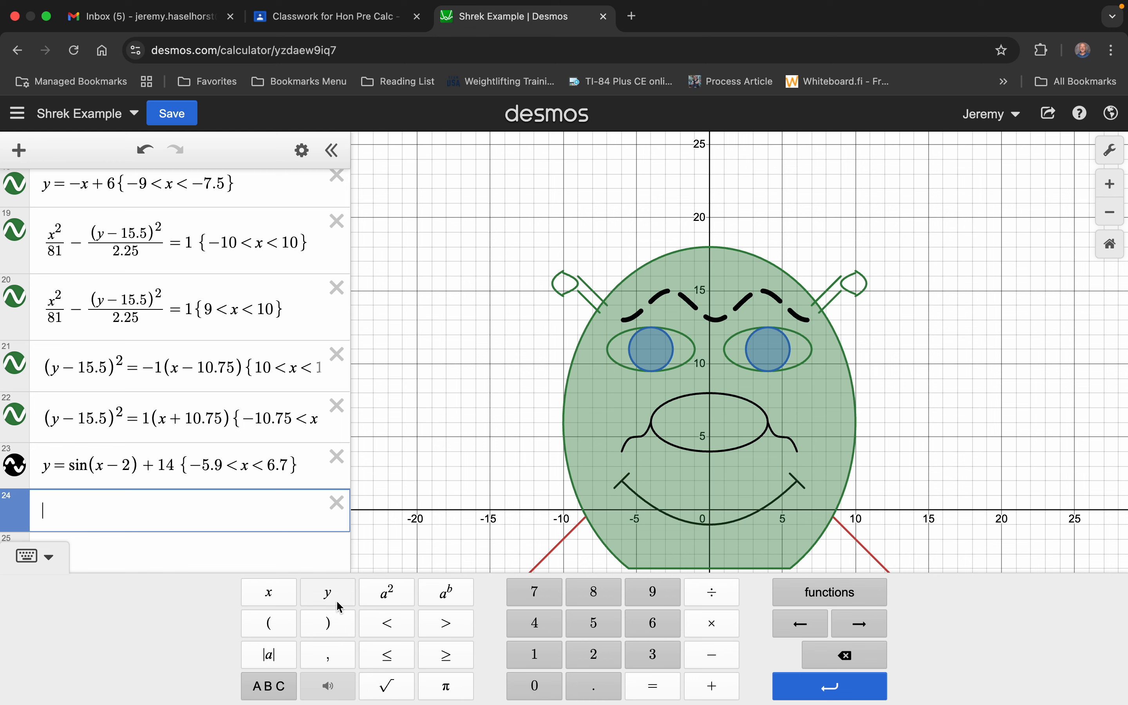
click(843, 599)
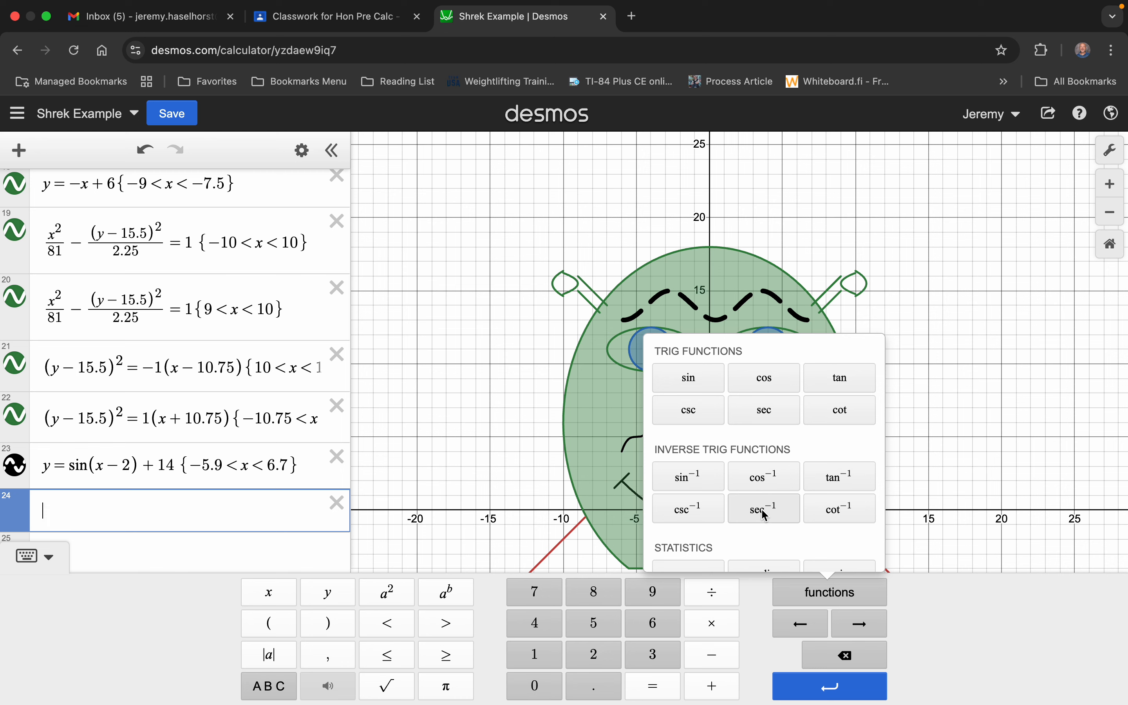
scroll(762, 509, down, 2)
scroll(762, 510, down, 8)
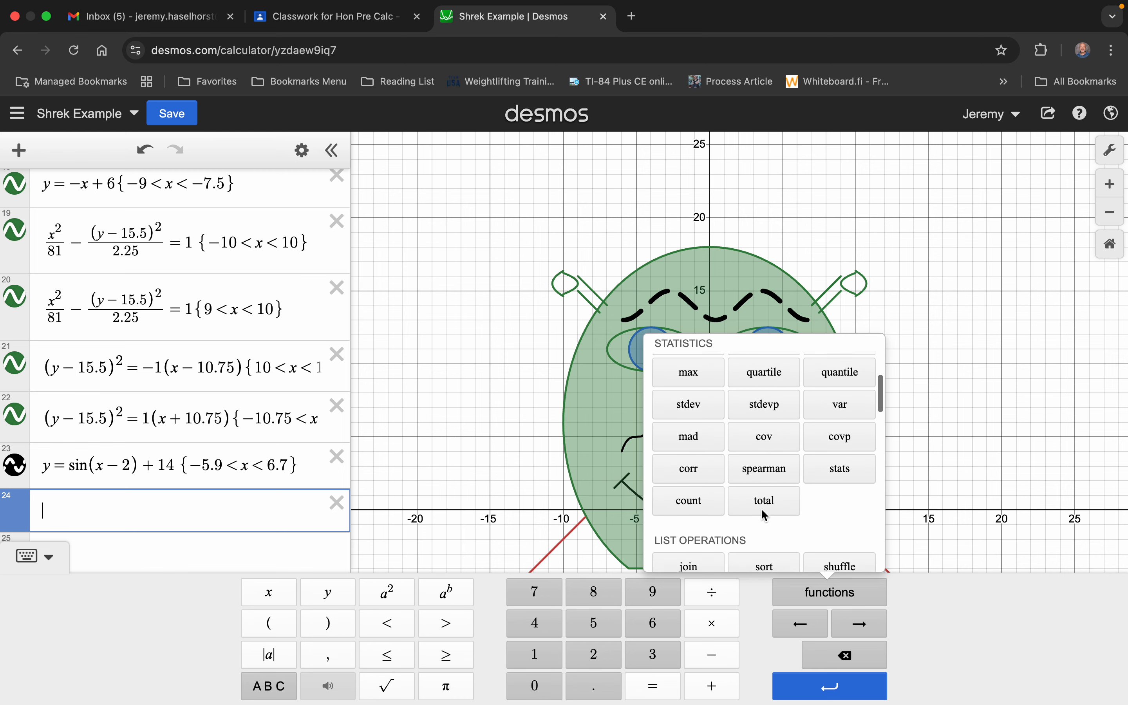
scroll(762, 510, down, 6)
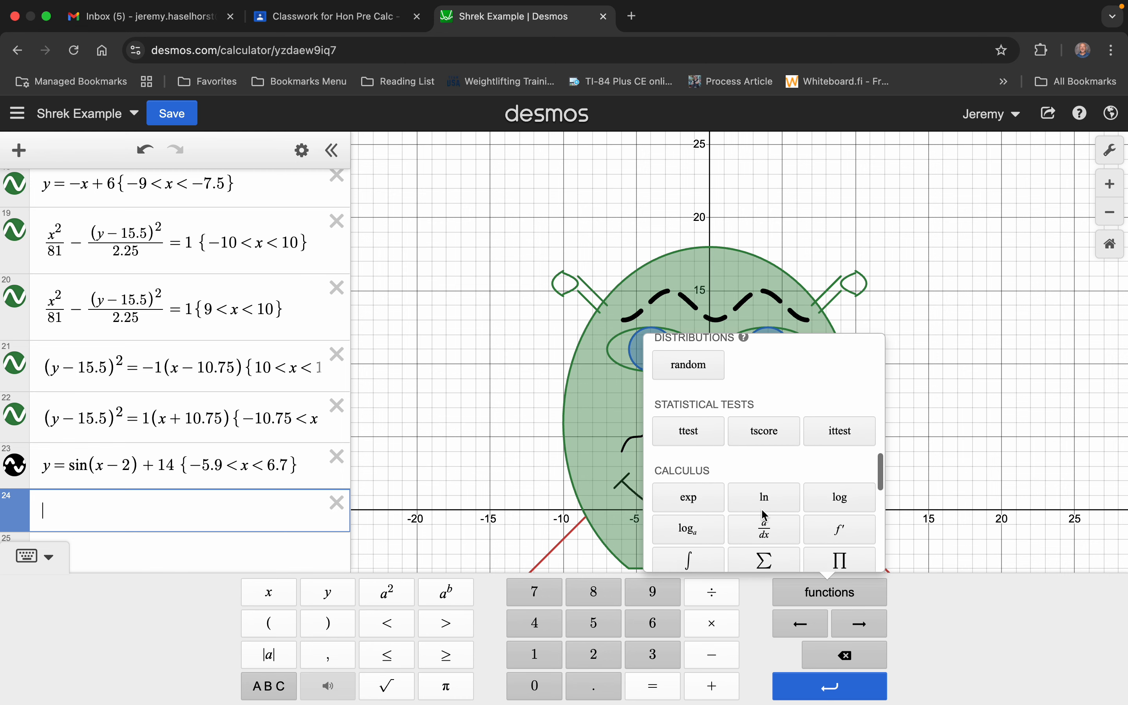
scroll(762, 510, up, 1)
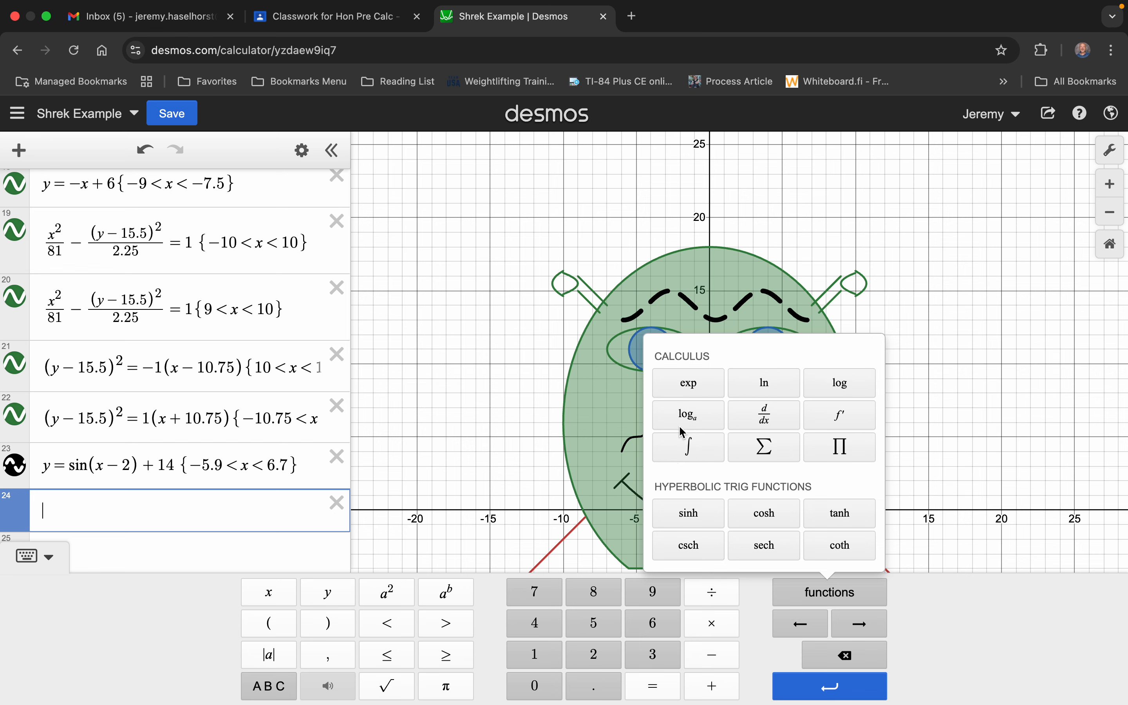
click(859, 600)
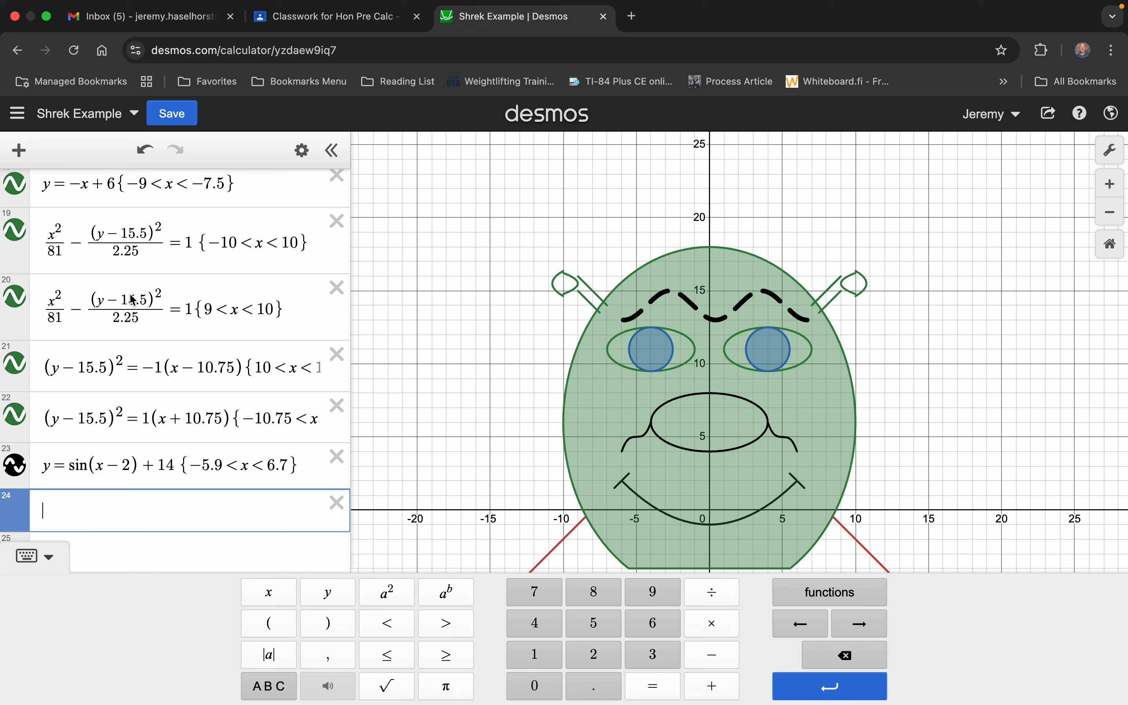
click(41, 557)
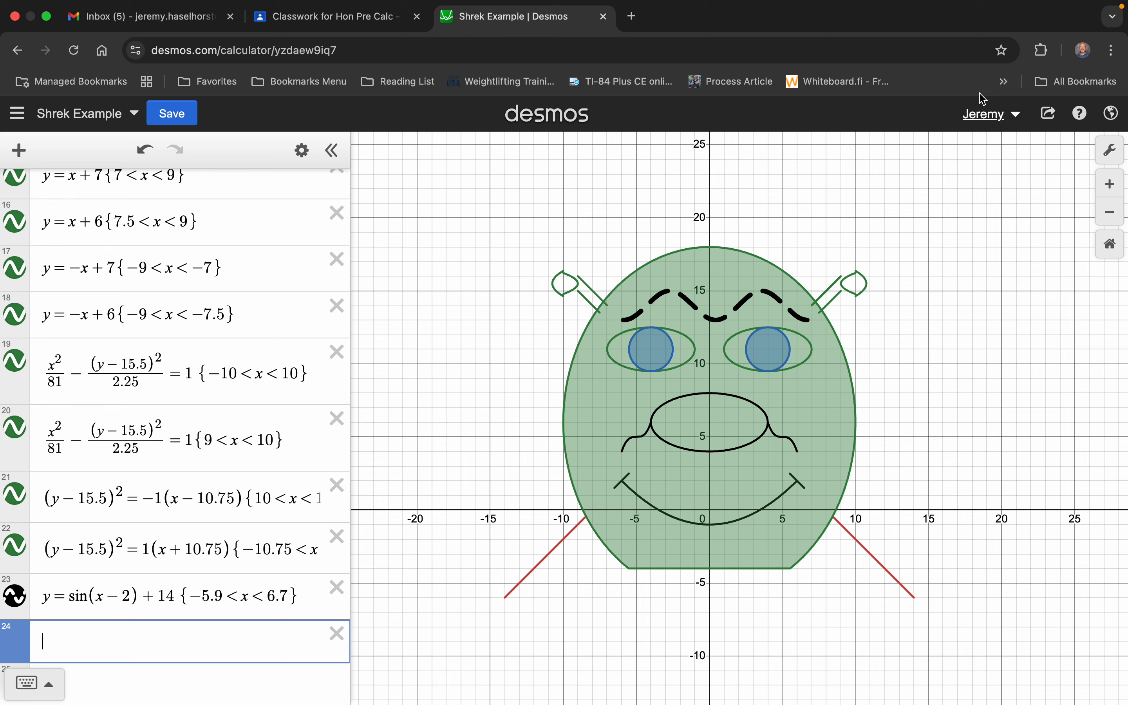
- Save the Shrek Example graph with the finished eyebrow curve
click(174, 122)
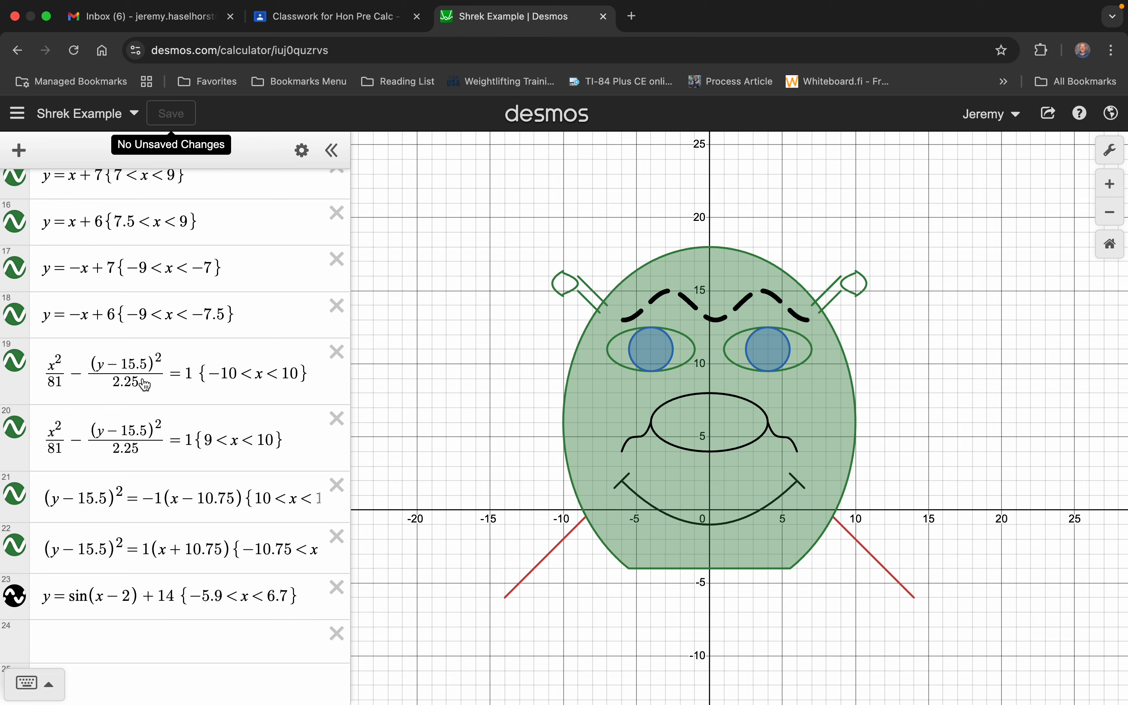
click(124, 633)
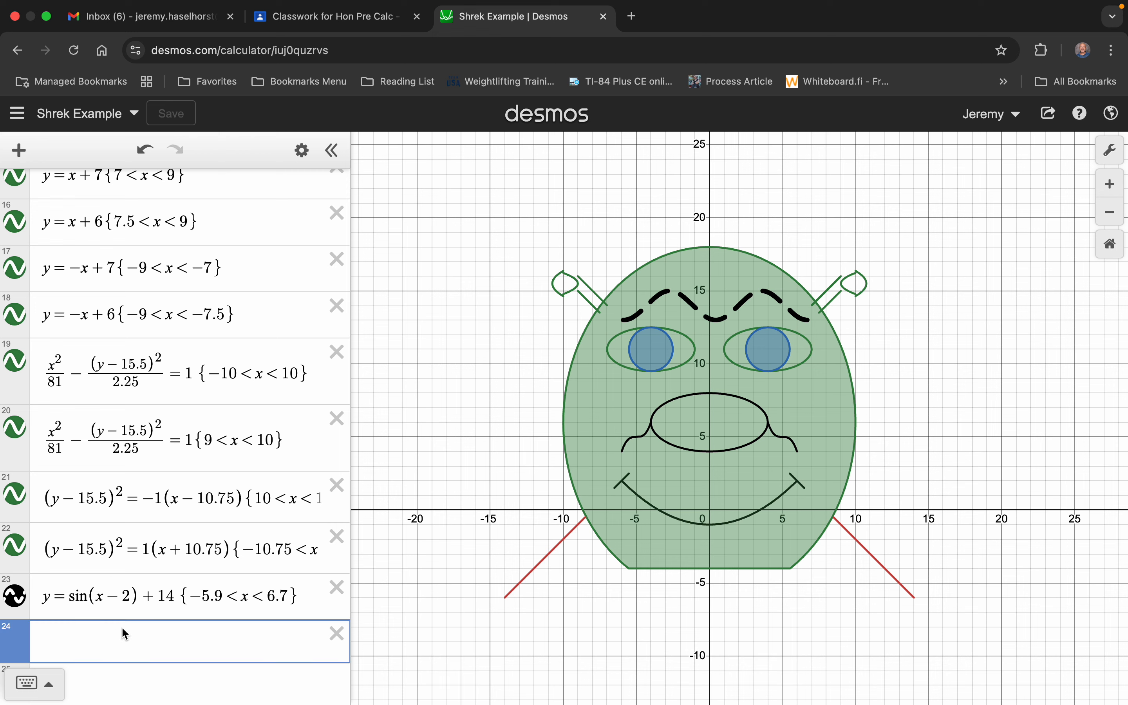
text(y=x)
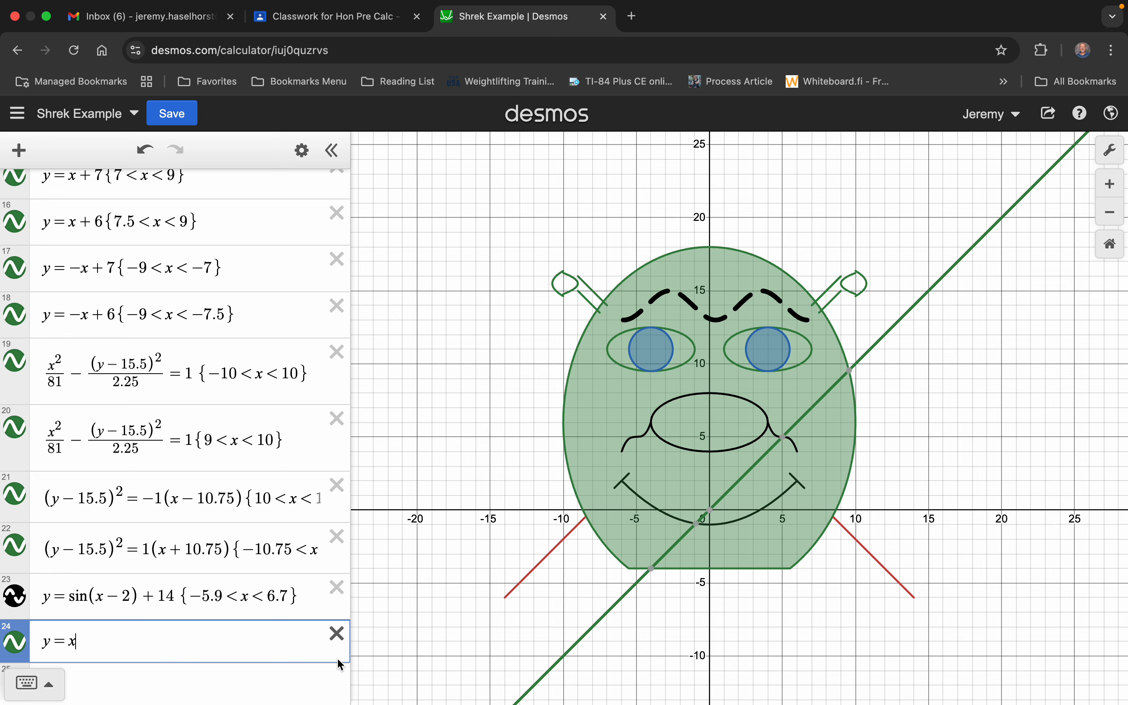
click(337, 635)
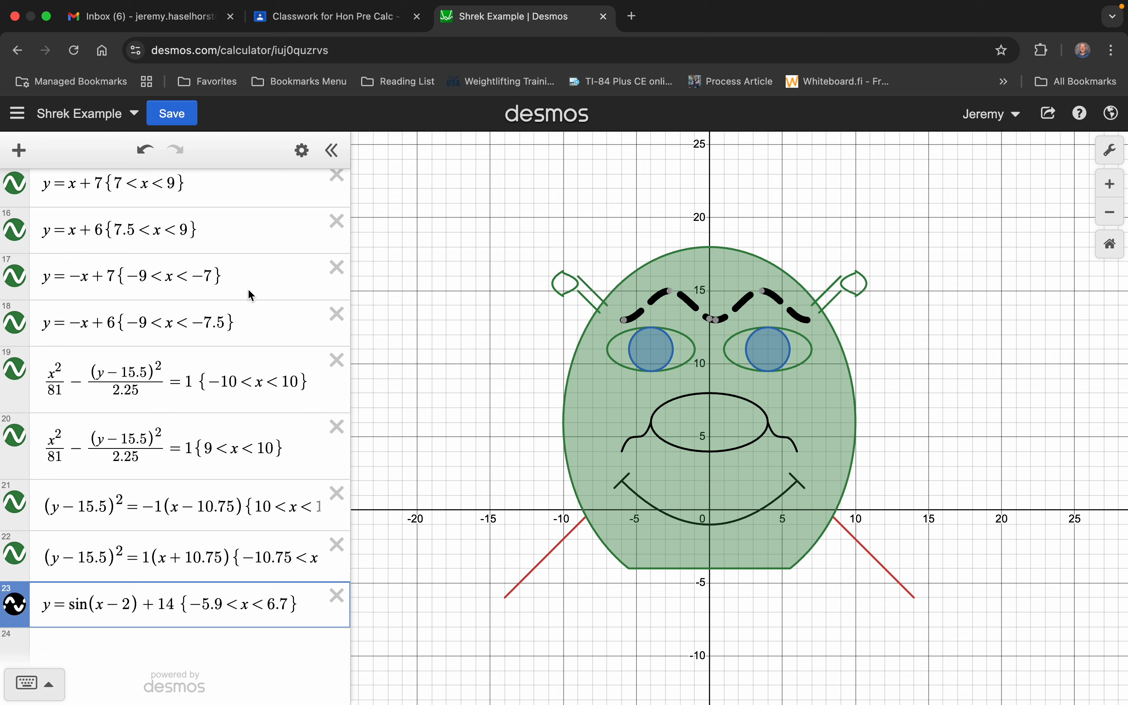
- Open the list of saved graphs, look through the saved Shrek Example and the example graphs, and close the list
click(156, 108)
click(21, 120)
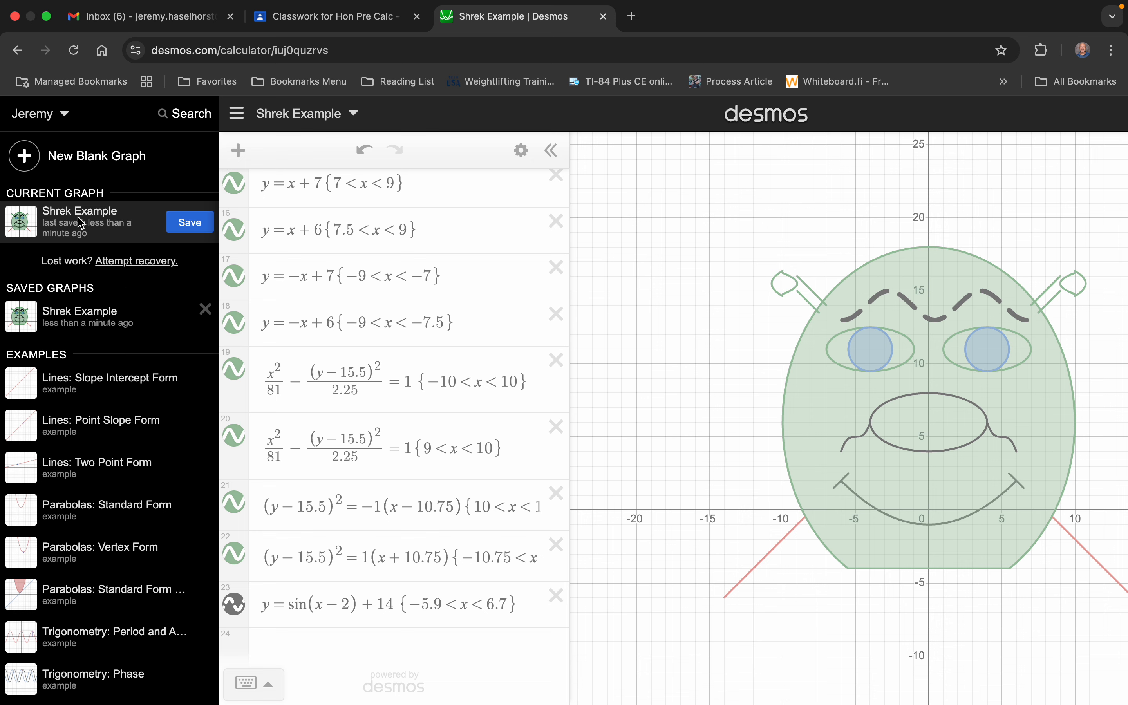
scroll(76, 479, down, 5)
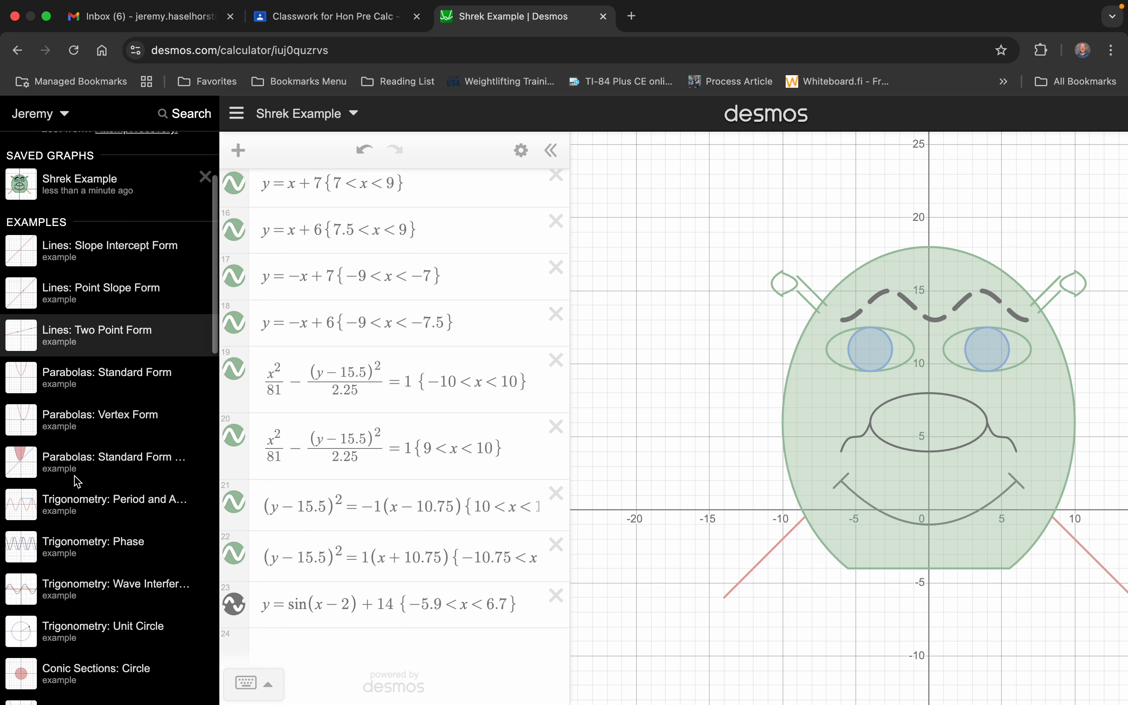
scroll(77, 482, up, 5)
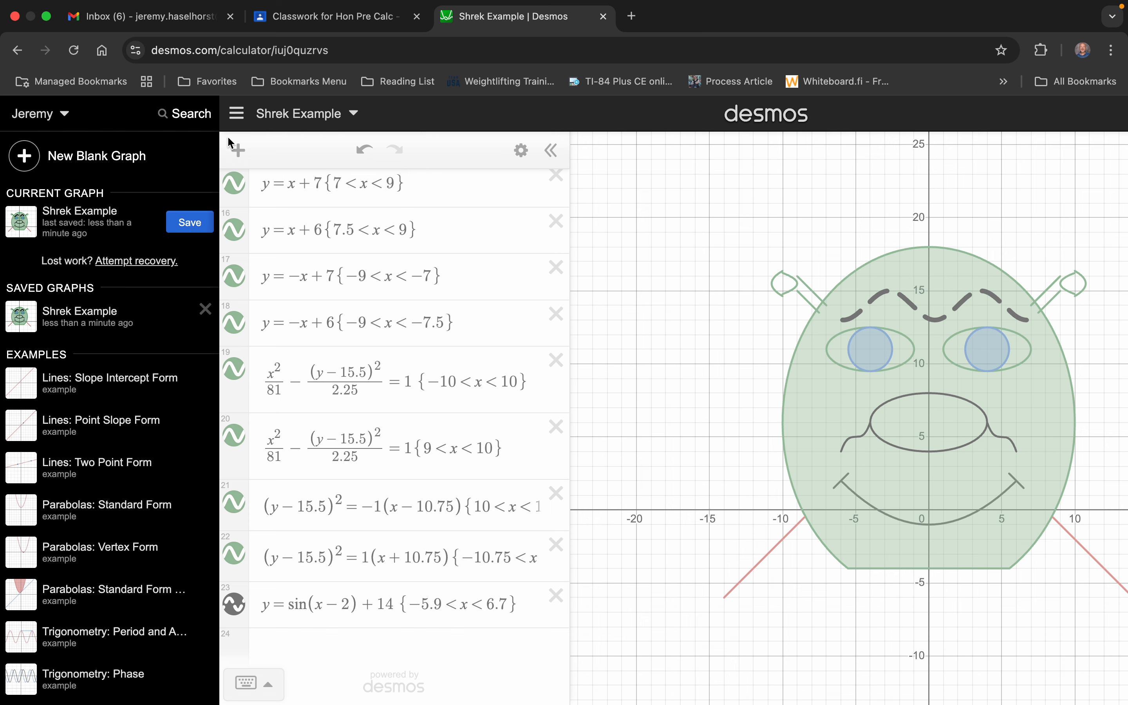
click(428, 121)
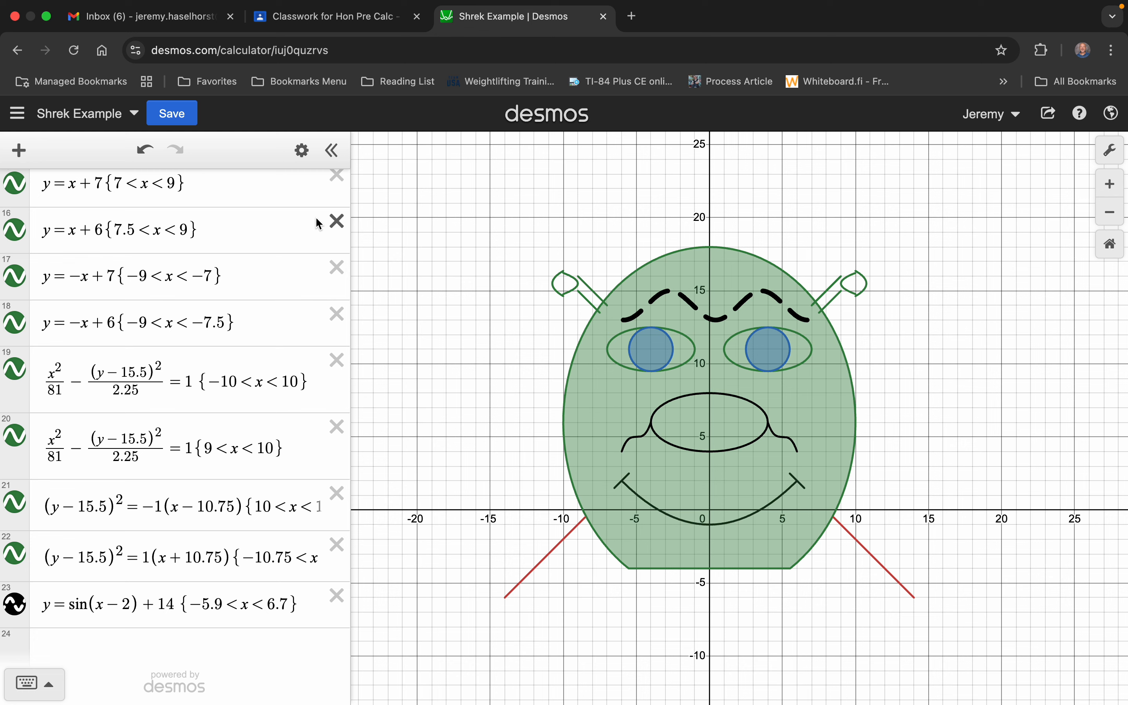
- Open the sharing options with the graph's link, and switch to the hand-drawn Shrek rough sketch to review it
click(1054, 122)
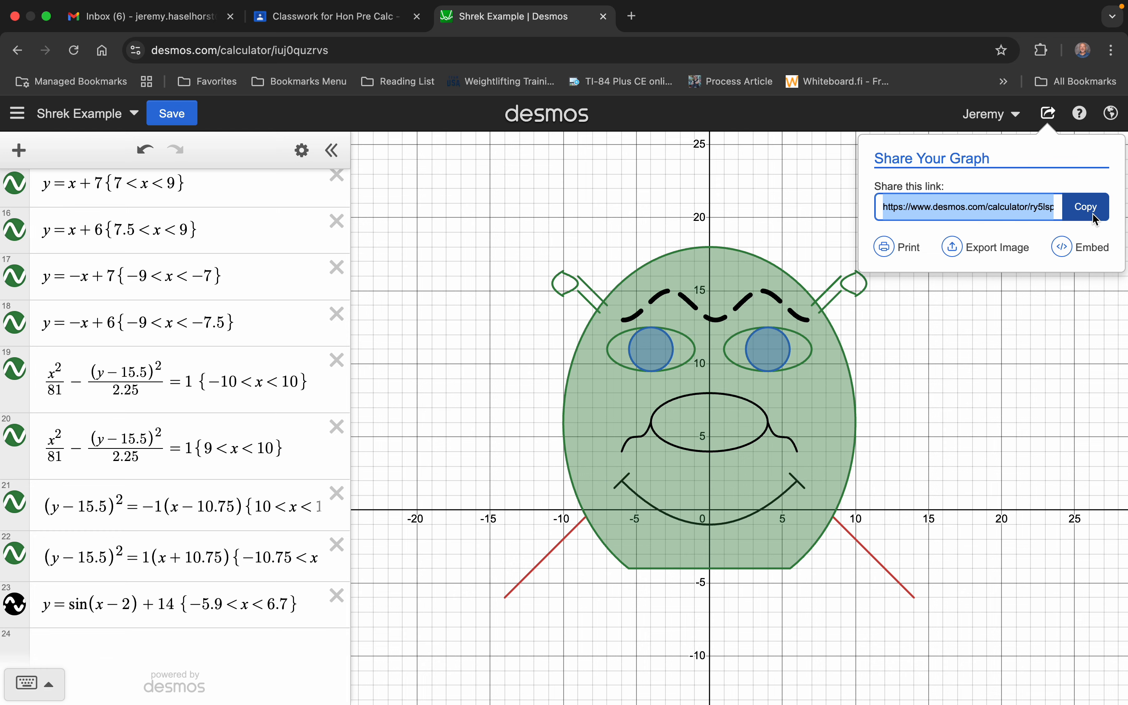
key(ctrl+Left)
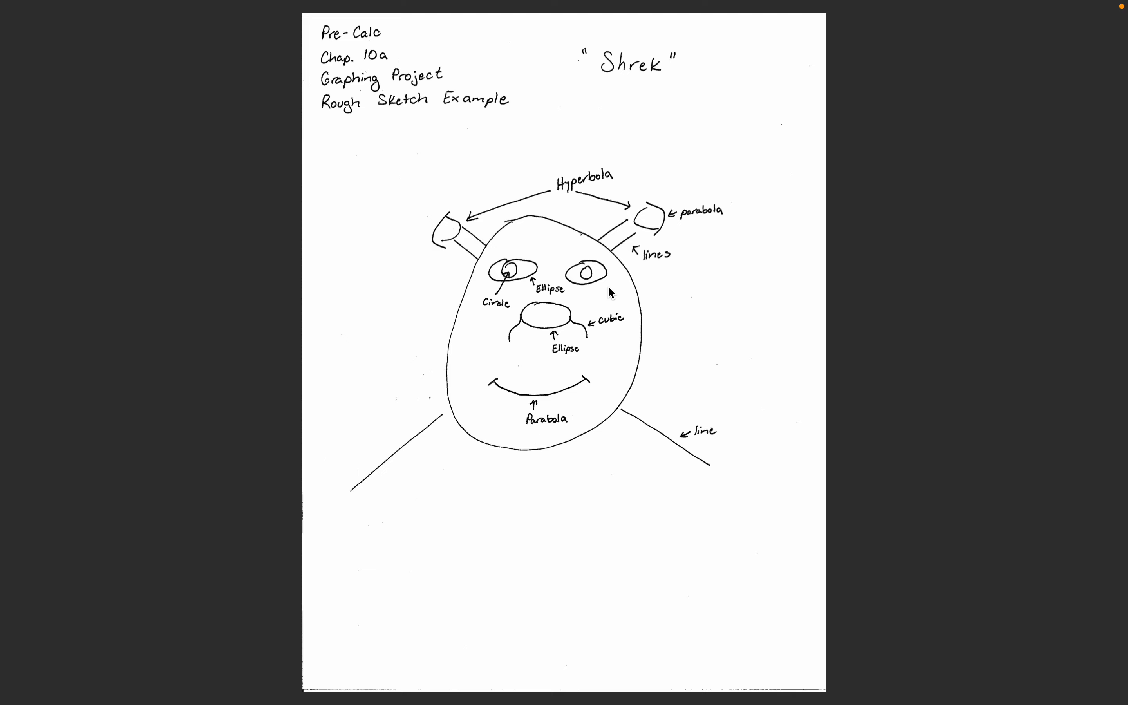
key(ctrl+Right)
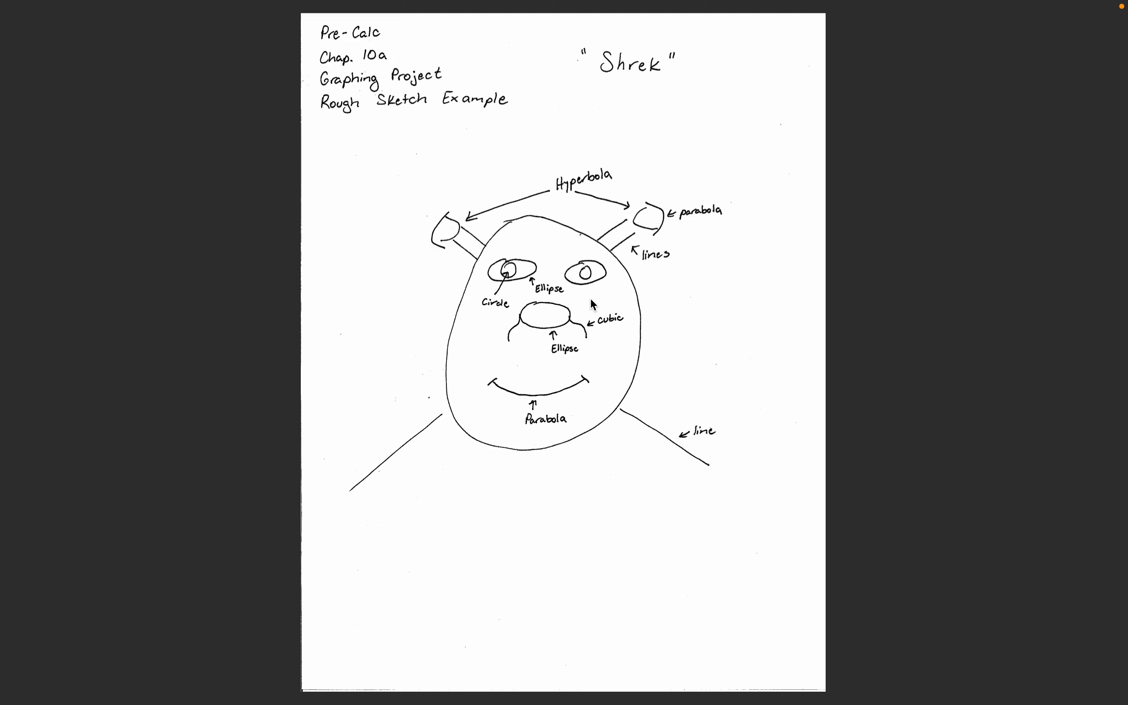